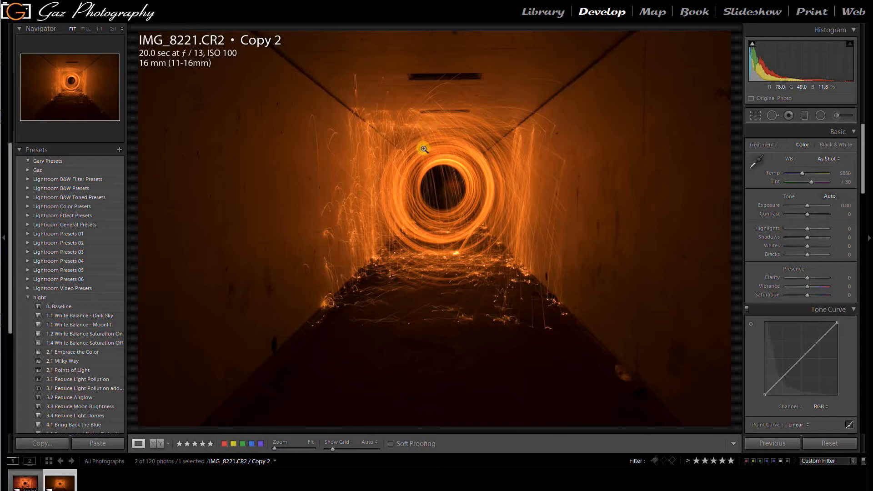
- Switch to Chrome to view the Creative Cloud Photography plan prices, and return to Lightroom
mouse_move(1, 2)
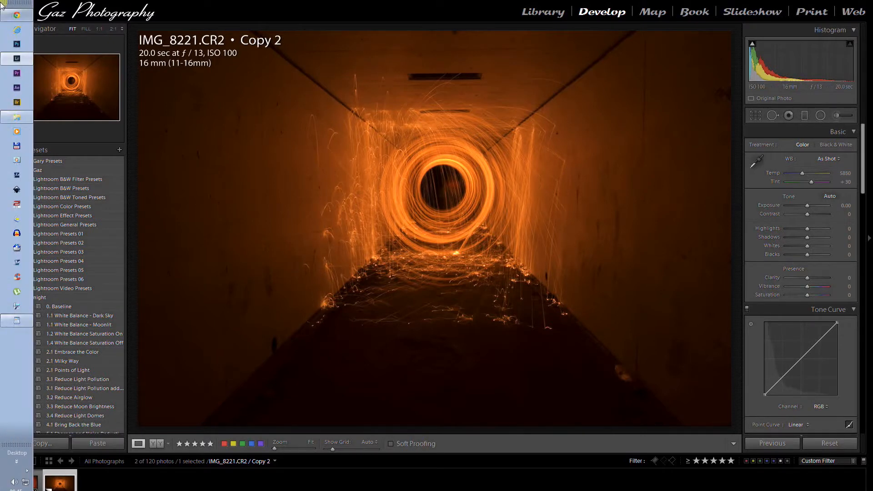
click(16, 16)
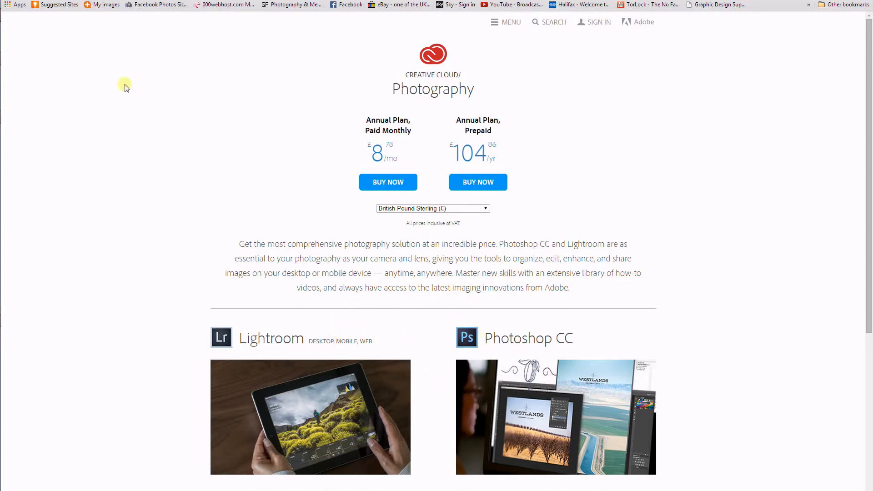
mouse_move(2, 102)
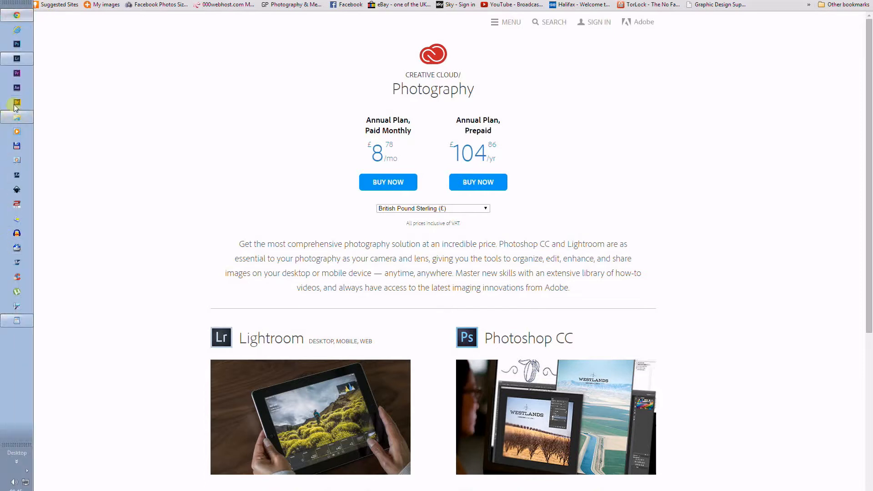
click(24, 59)
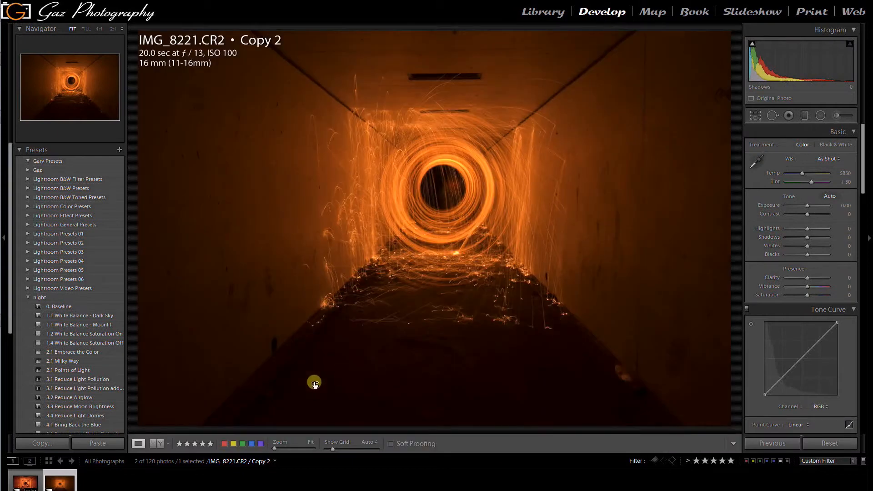
- View the edited virtual copy, IMG_8221 Copy 1, for comparison and return to the unedited Copy 2
click(27, 482)
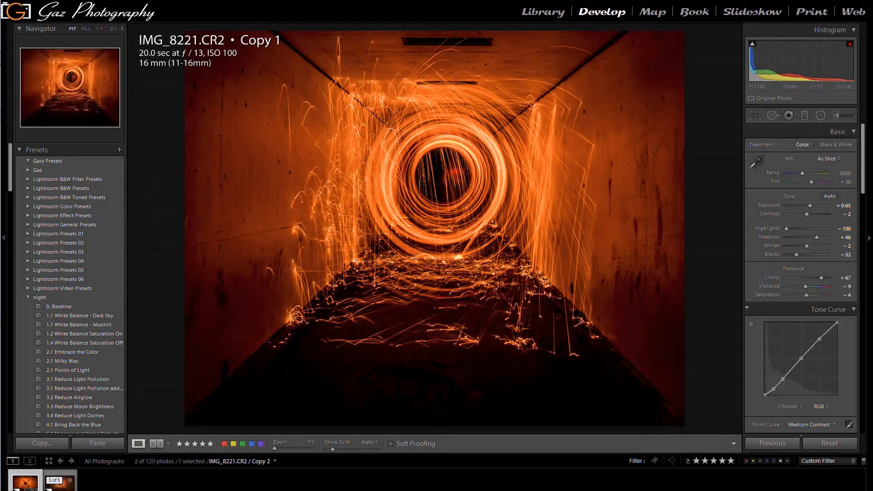
click(59, 480)
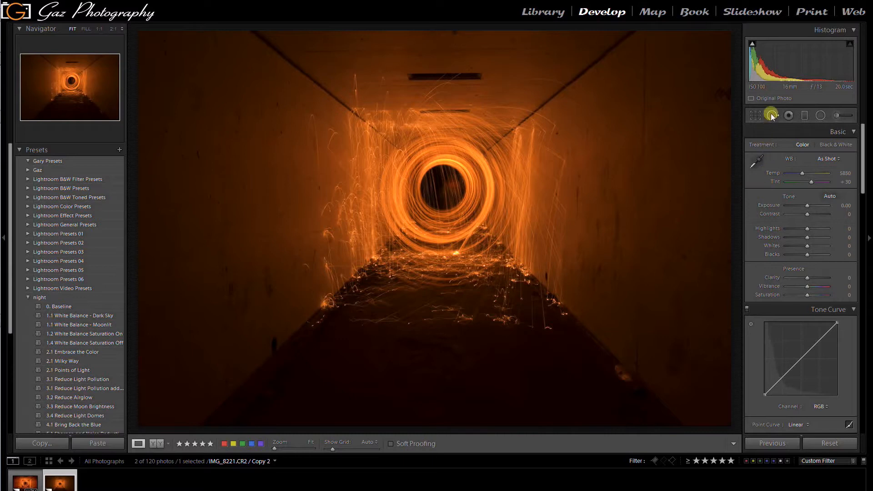
- Straighten the tunnel photo by tracing a level line across the ceiling, rotating it to an angle of 0.71
click(756, 115)
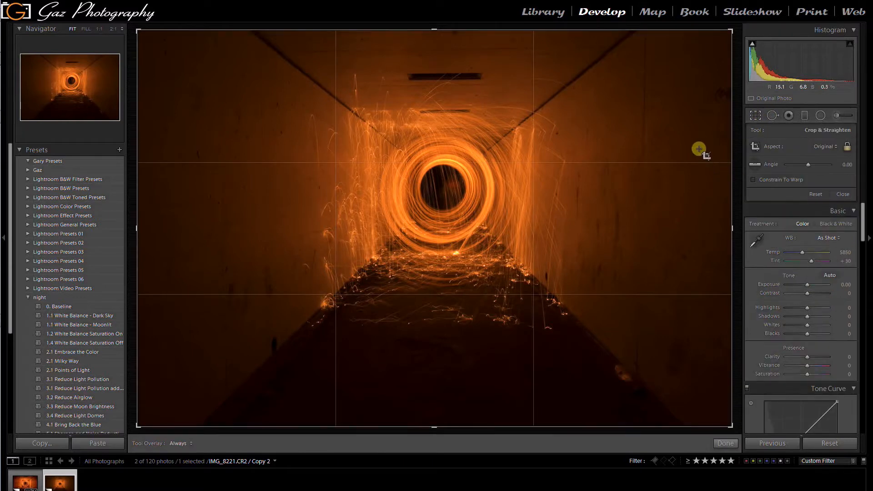
click(755, 164)
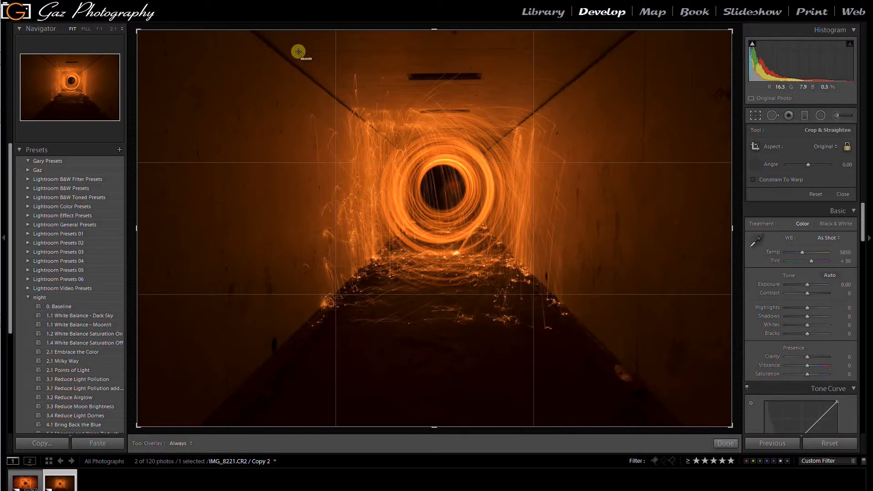
drag(298, 51, 593, 47)
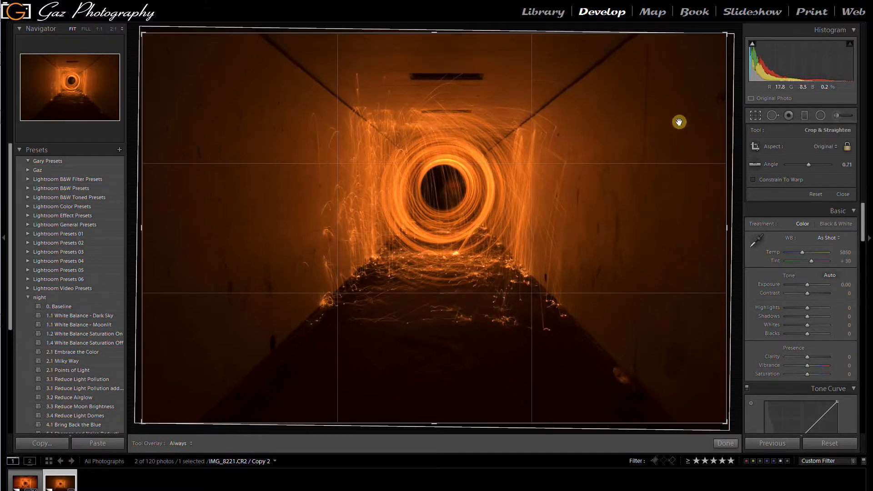
click(720, 442)
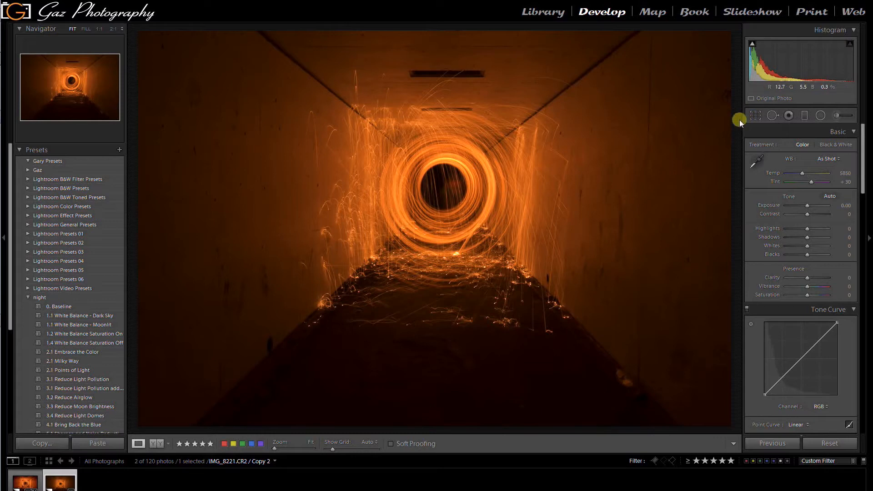
- Crop the photo tighter about its centre at the original aspect ratio, and shift the image slightly sideways inside the frame
click(757, 116)
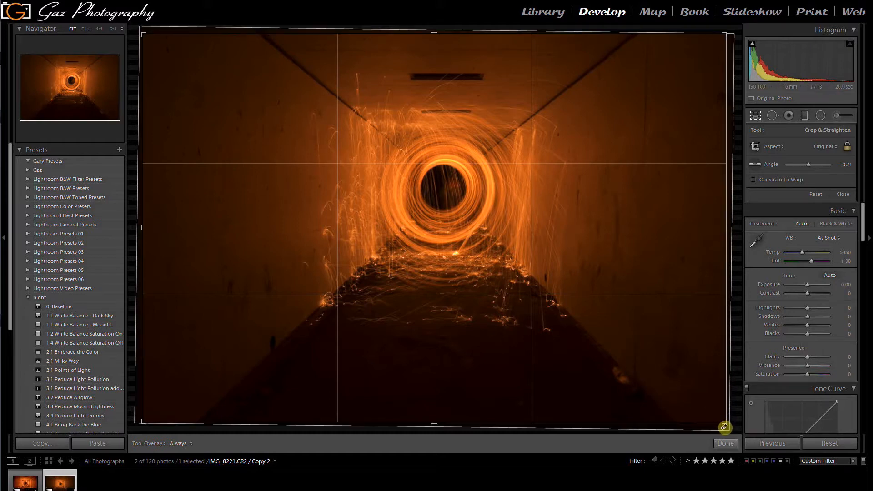
key(alt)
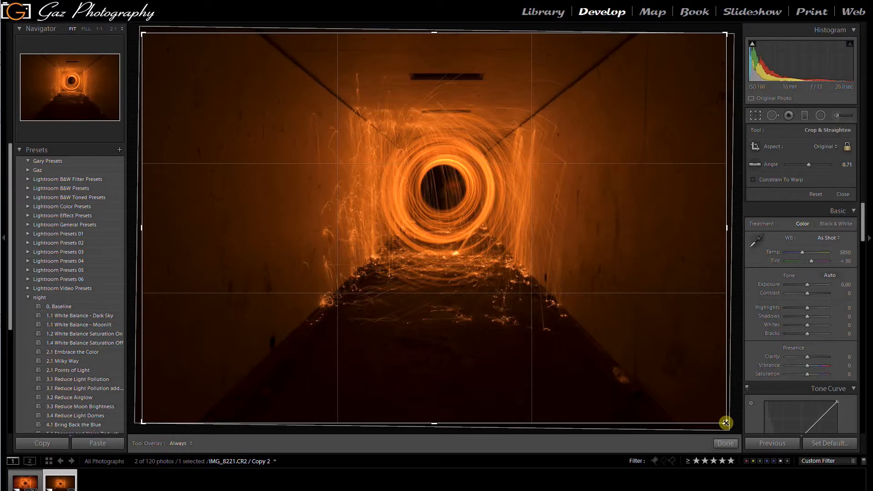
drag(726, 423, 682, 388)
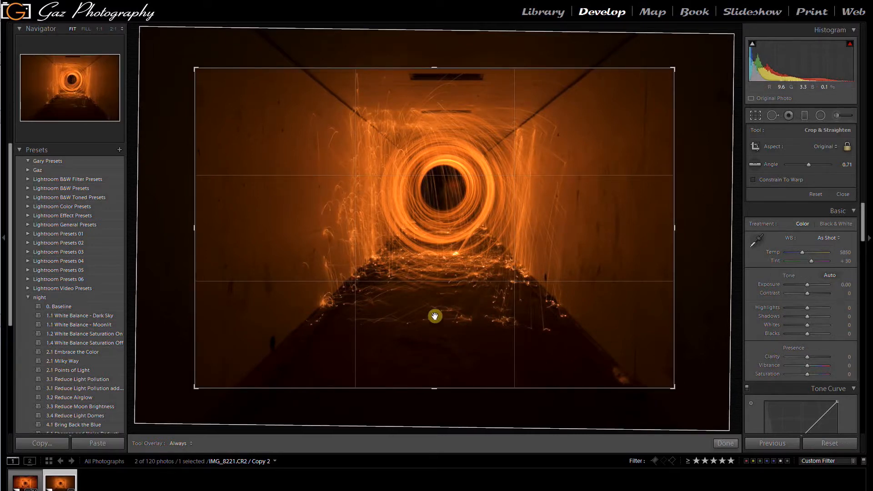
drag(428, 310, 420, 311)
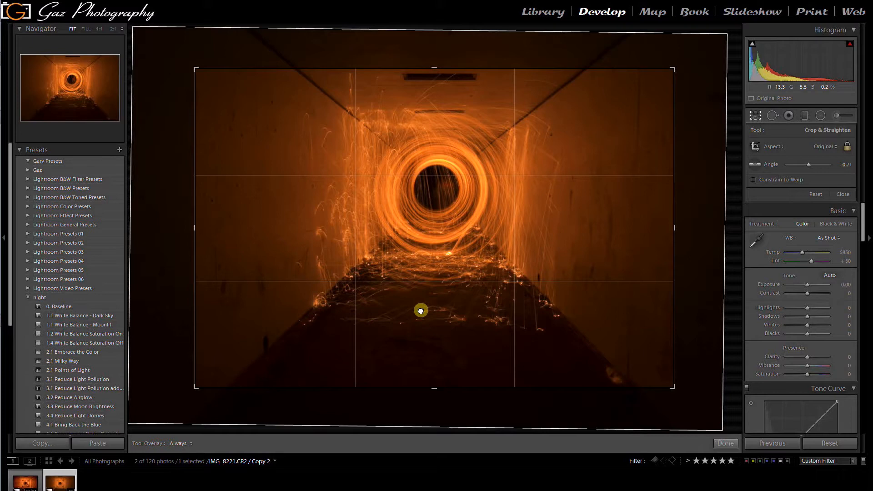
drag(421, 310, 421, 310)
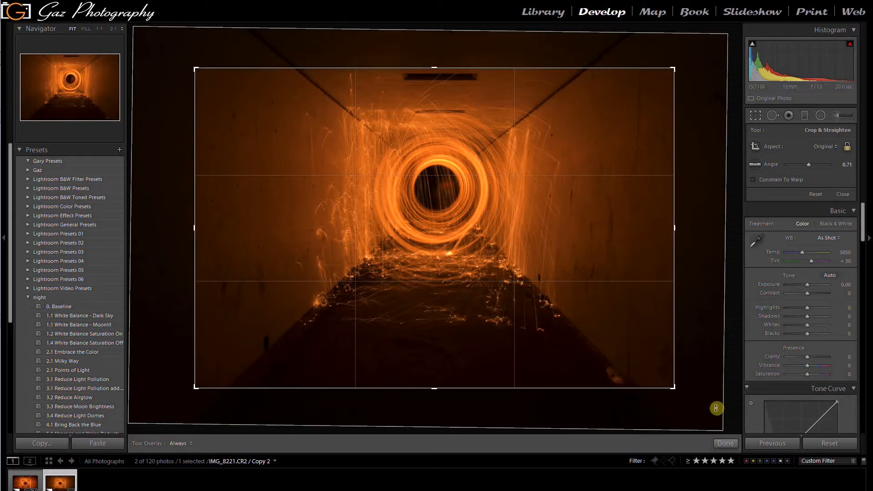
click(724, 443)
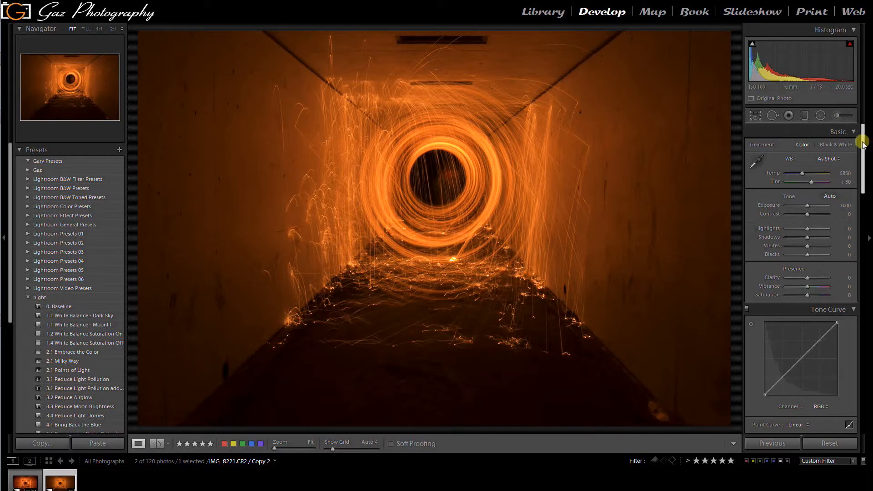
- Enable profile corrections, chromatic aberration removal and Constrain Crop in the basic Lens Corrections
drag(860, 139, 862, 342)
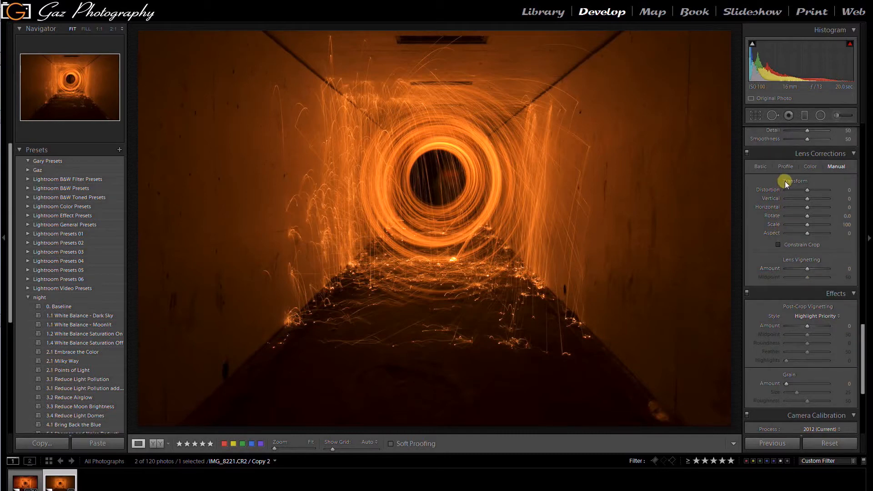
click(759, 165)
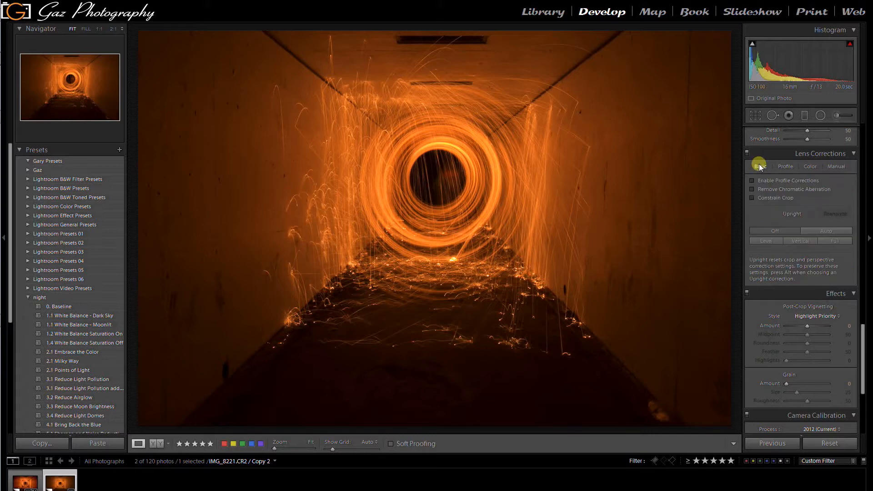
click(751, 180)
click(752, 189)
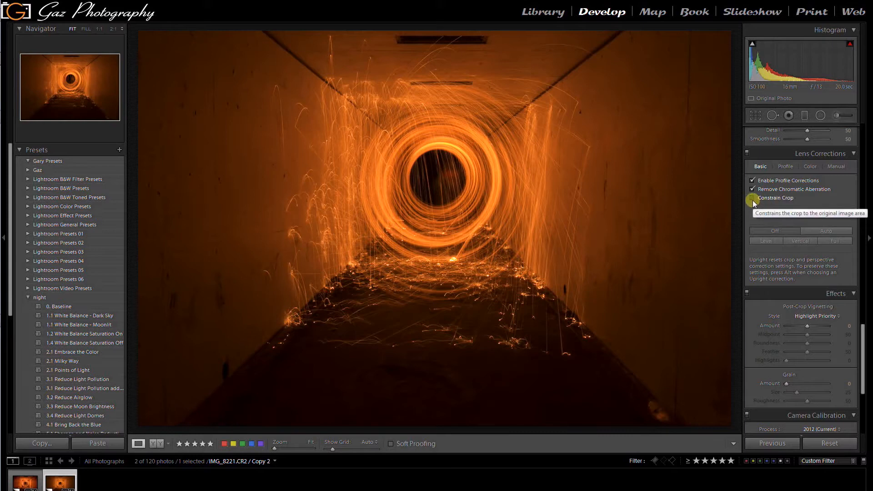
click(752, 198)
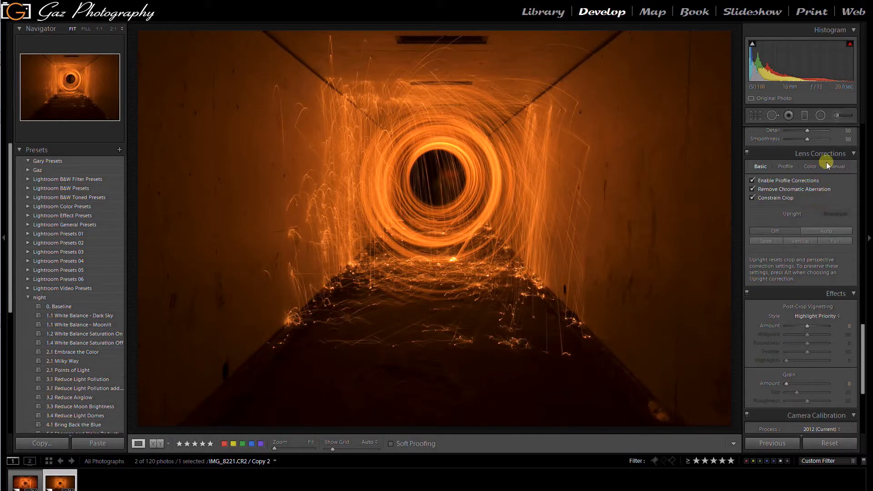
- Set the lens profile make to Tokina for the profile correction
click(780, 167)
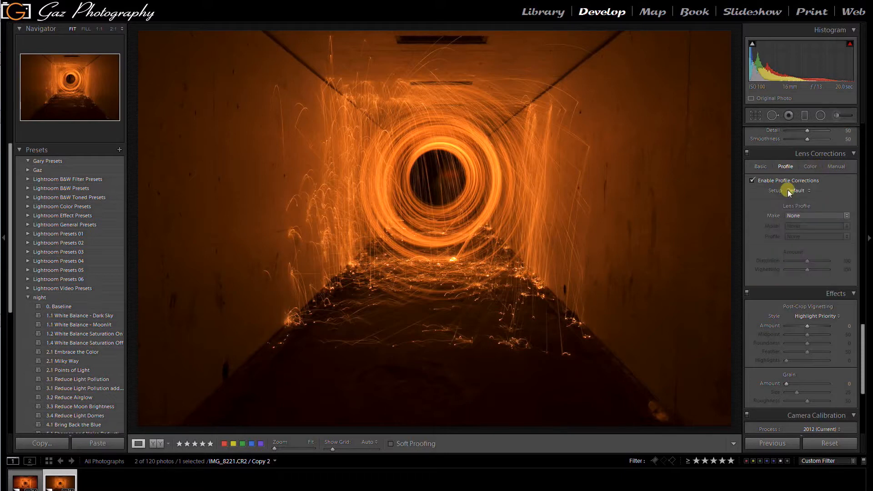
click(812, 215)
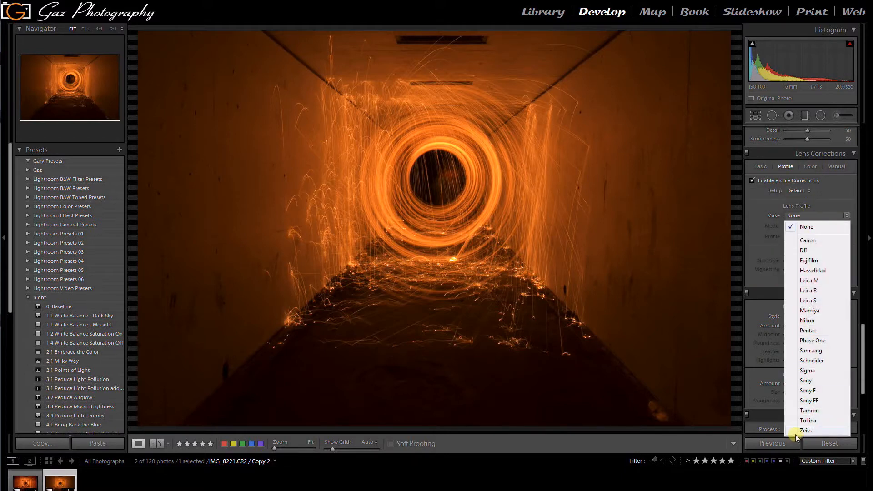
click(803, 421)
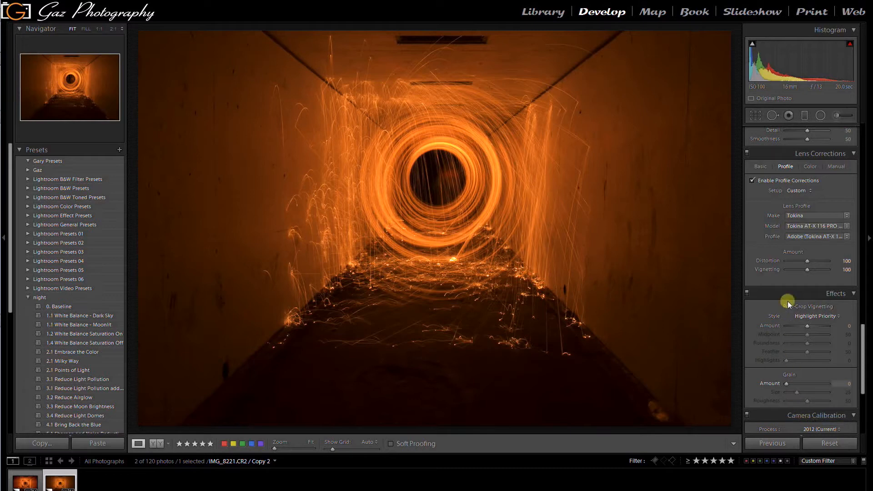
click(786, 265)
- Correct the photo's perspective by setting the manual Vertical transform to +9
click(830, 167)
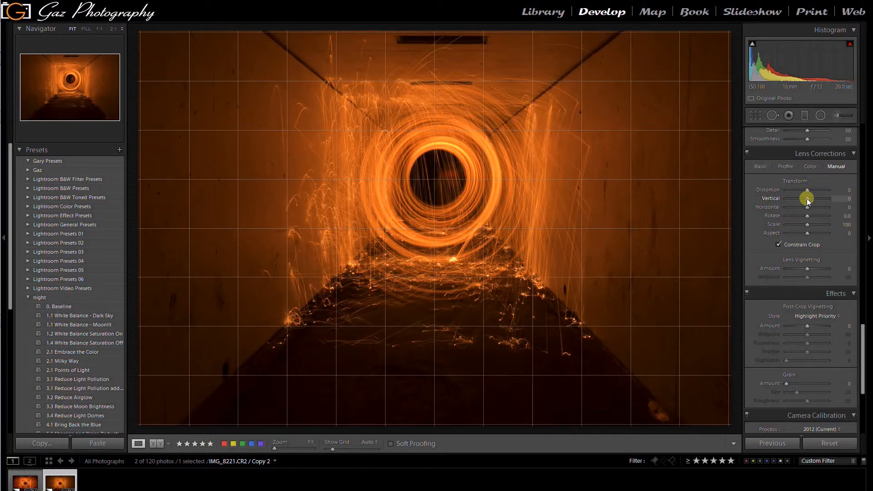
mouse_move(811, 200)
mouse_down()
mouse_move(818, 205)
mouse_move(810, 203)
mouse_up()
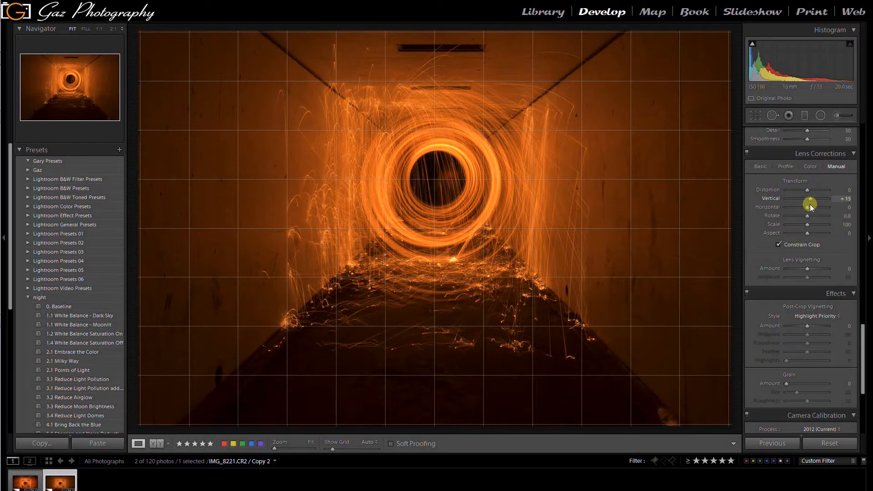
drag(809, 203, 808, 205)
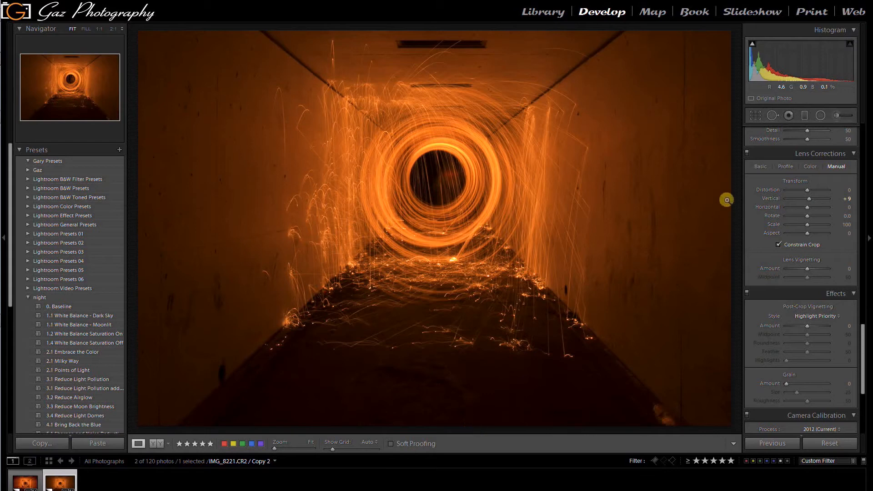
- Reposition the image inside the existing crop frame to centre the light circle, and apply the crop
click(755, 115)
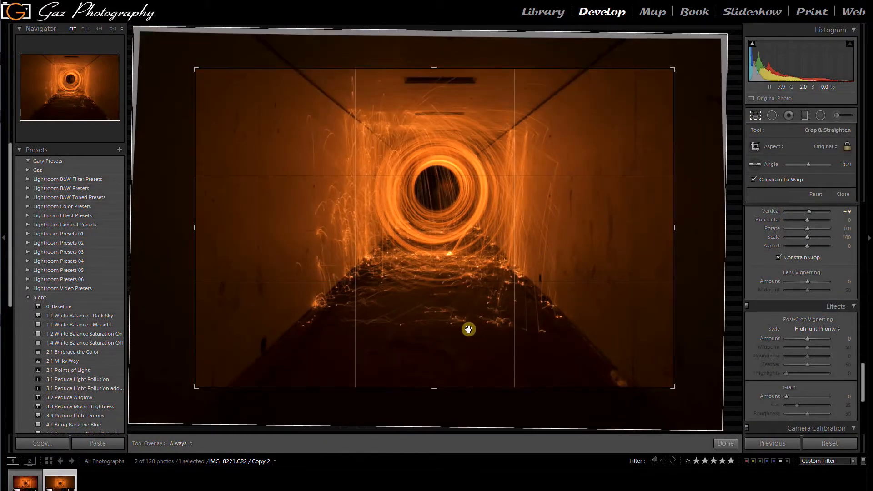
drag(468, 329, 470, 330)
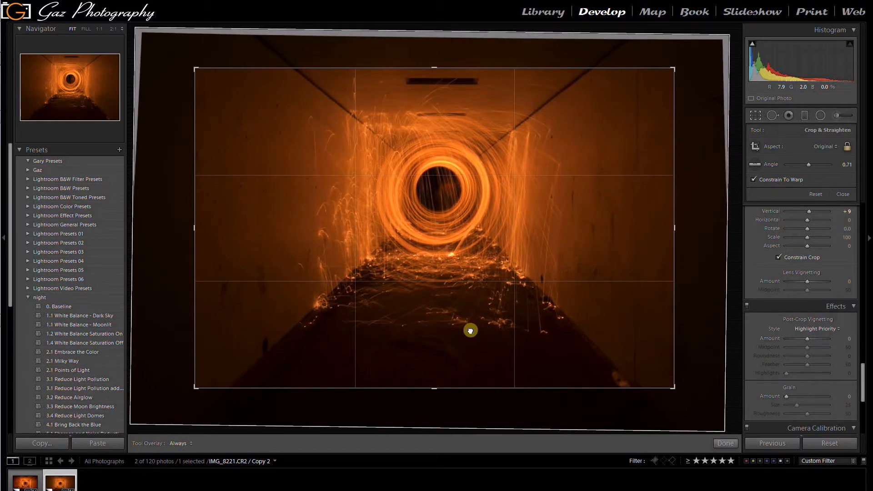
drag(469, 330, 471, 331)
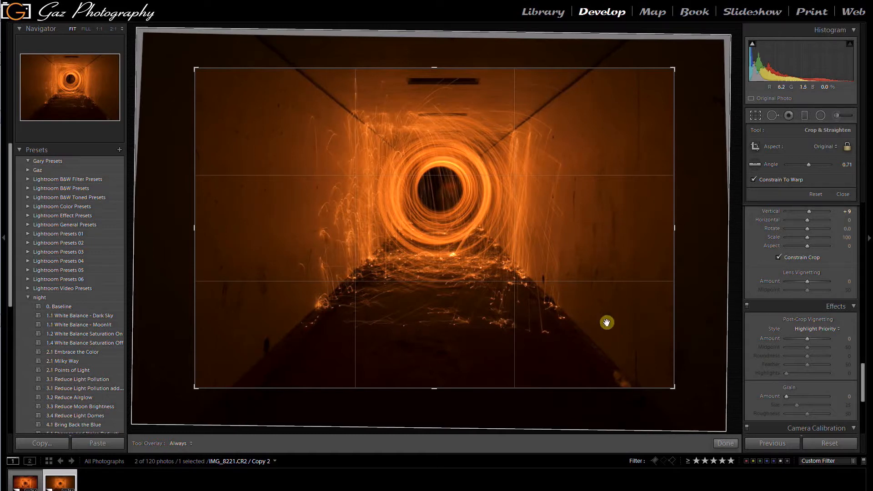
click(725, 444)
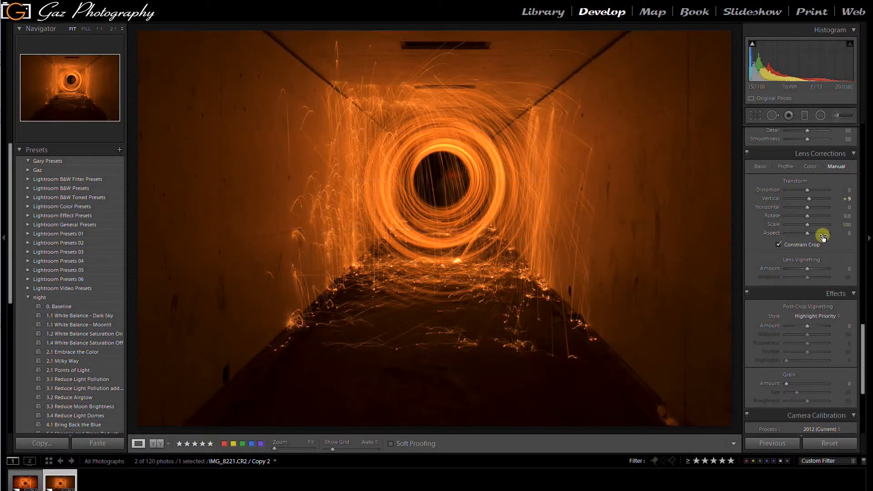
- Set the photo's Exposure to +0.65 and Contrast to -2
drag(862, 341, 861, 140)
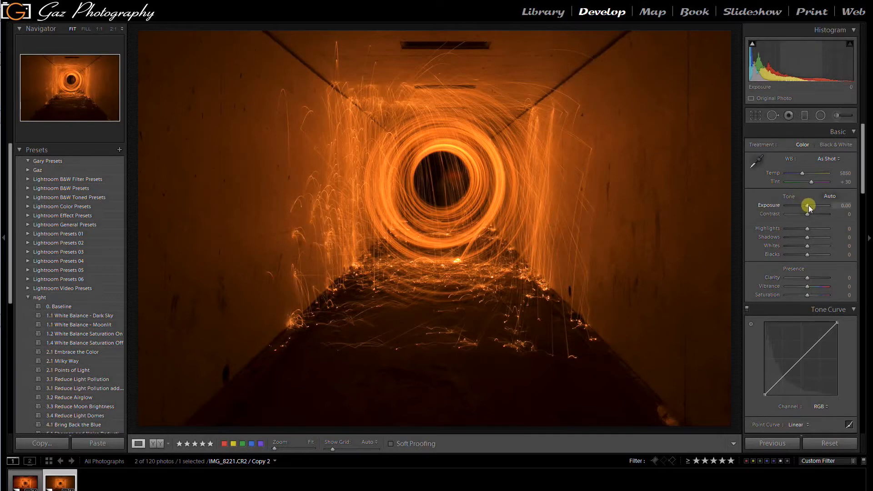
drag(809, 205, 811, 210)
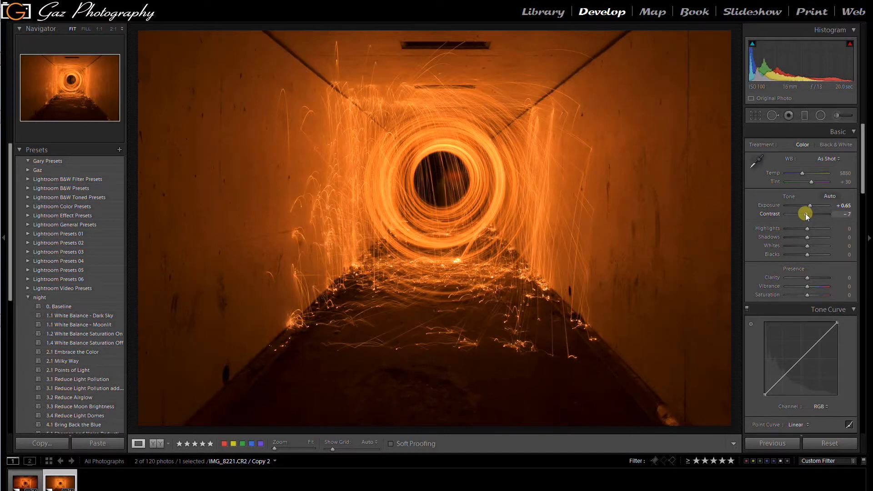
drag(805, 214, 806, 215)
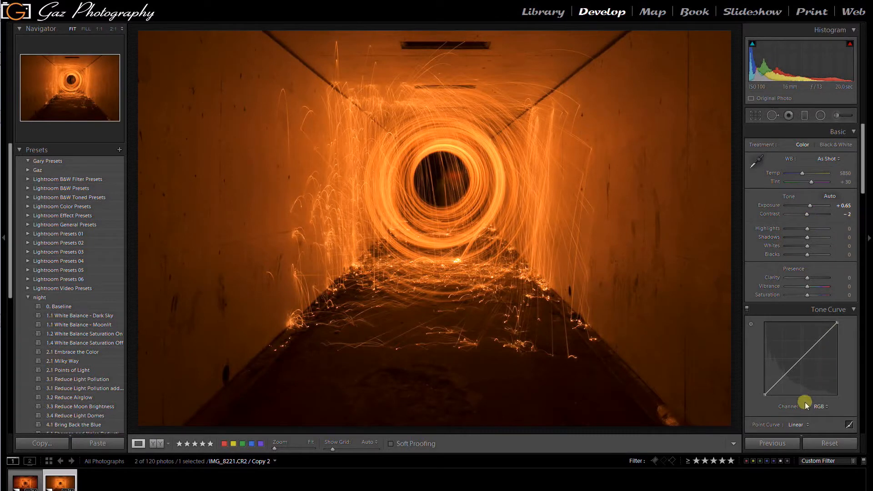
- Change the tone curve's point curve to Medium Contrast
click(796, 425)
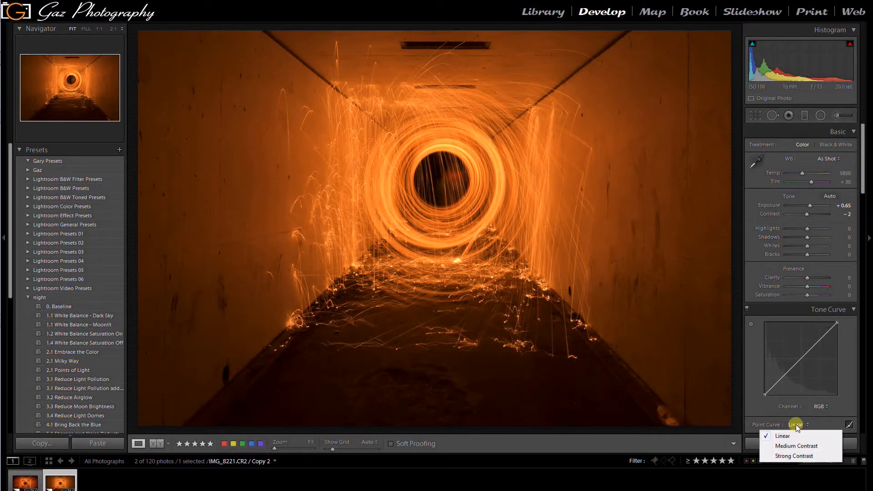
click(790, 447)
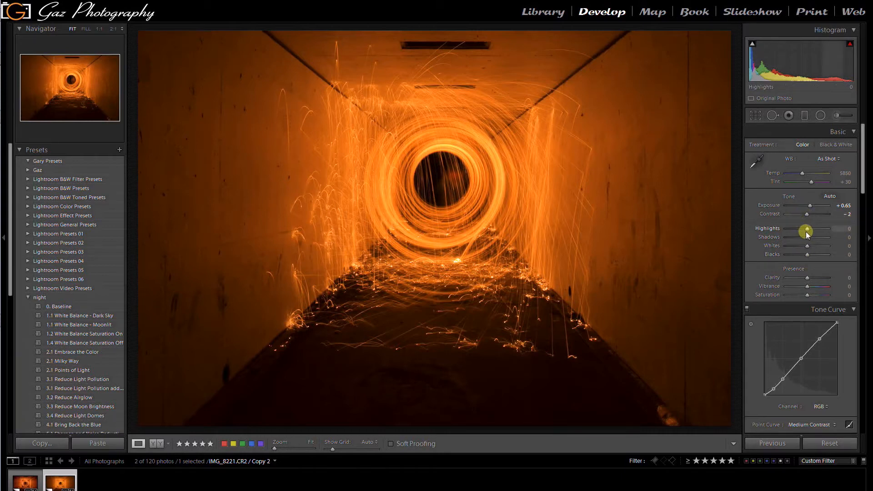
- Set the photo's Highlights to -100, checking the light trails at 1:1, and set Shadows to +46
drag(803, 229, 781, 230)
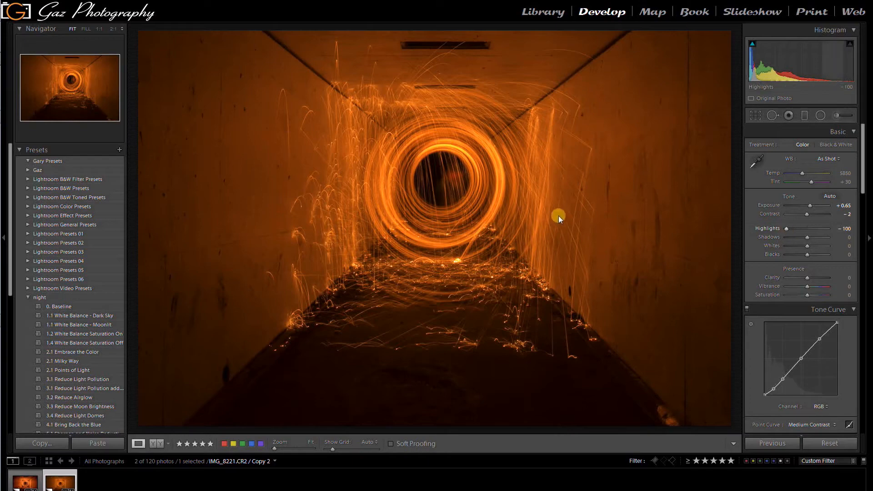
click(527, 195)
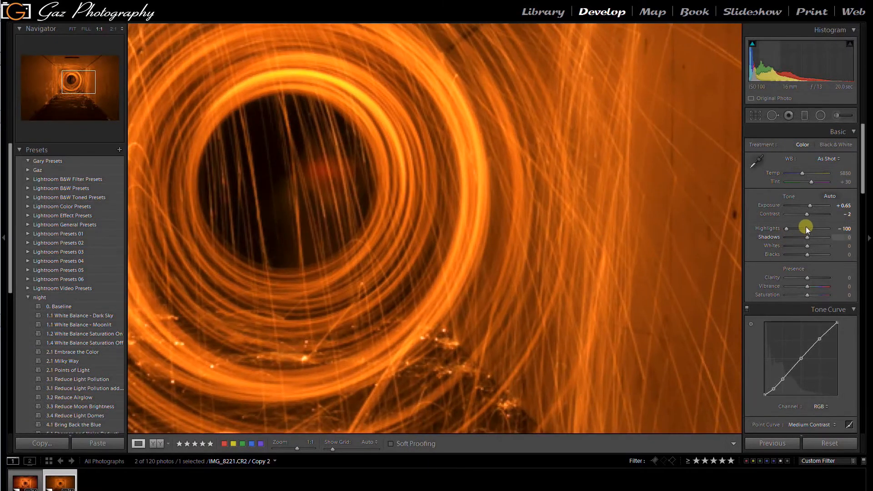
double_click(787, 229)
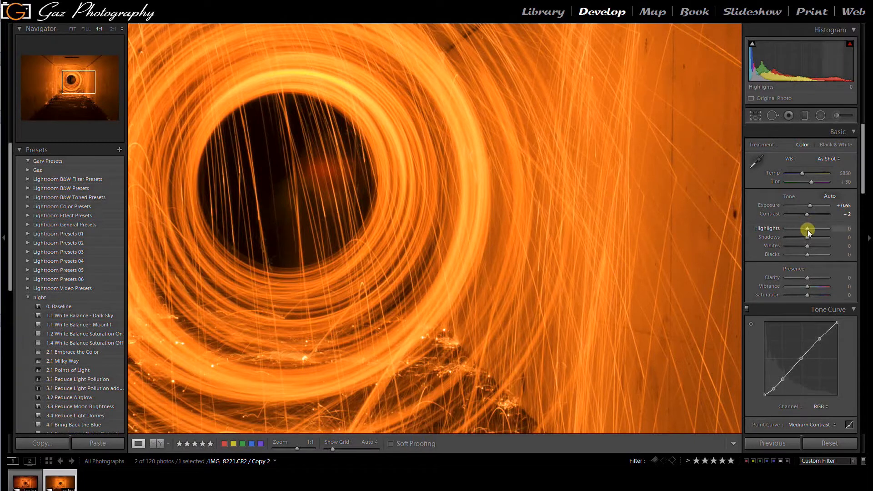
drag(804, 228, 778, 230)
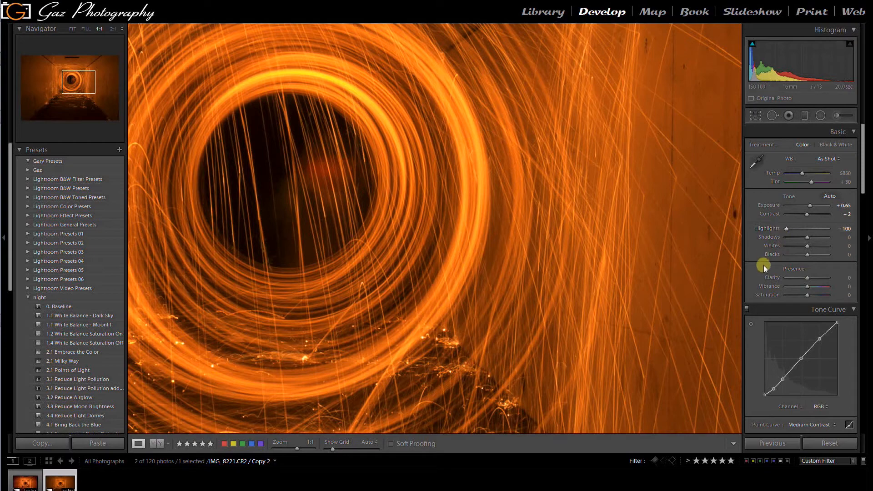
click(534, 235)
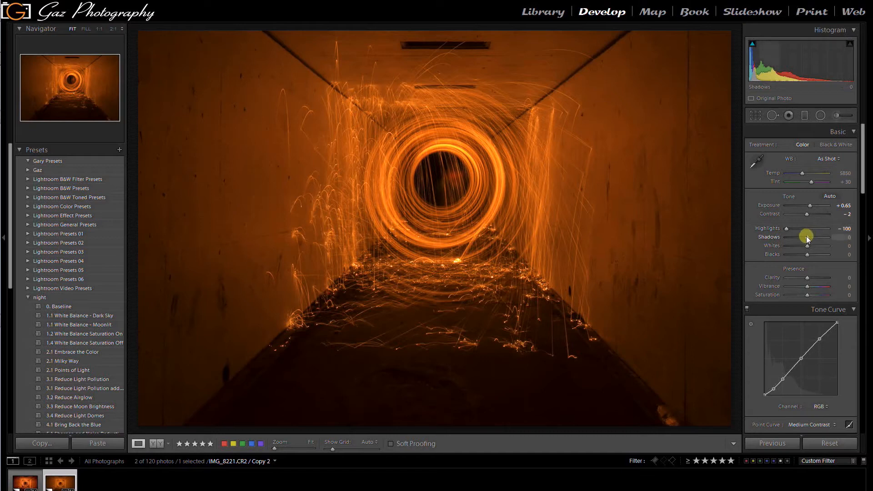
drag(807, 239, 813, 240)
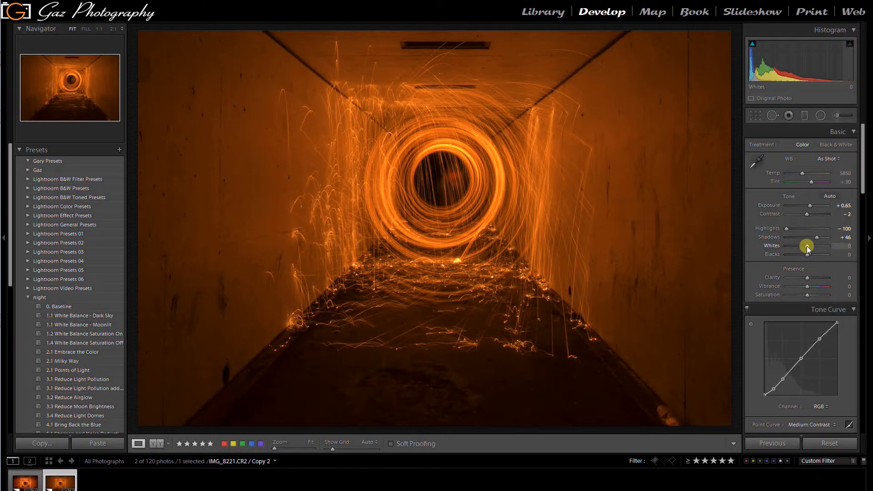
- Set Whites to -9 while checking the highlight clipping preview
key(alt)
alt+click(807, 248)
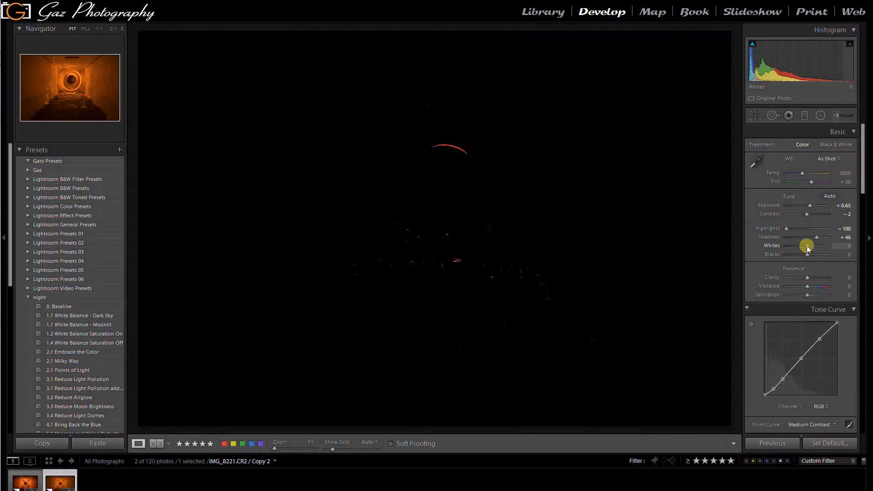
drag(807, 248, 807, 247)
drag(807, 248, 804, 247)
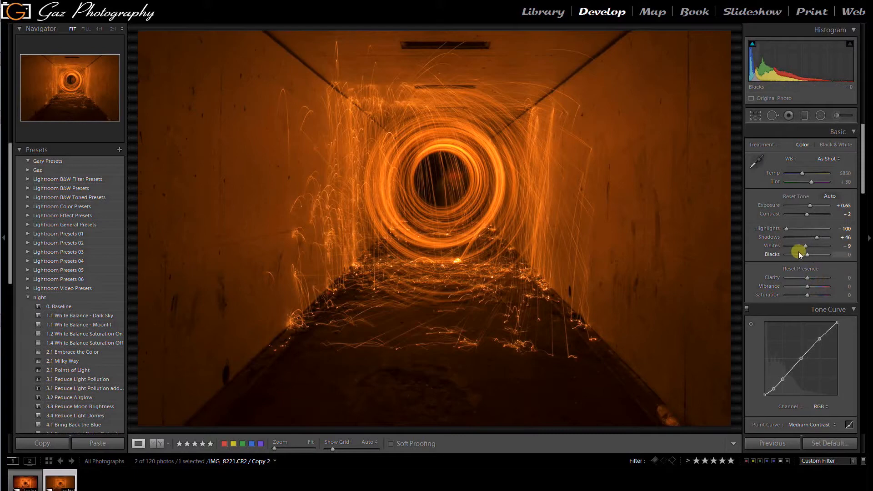
- Set Blacks to -52 using the shadow clipping preview, and raise Exposure to +1.20
key(alt)
drag(806, 255, 804, 257)
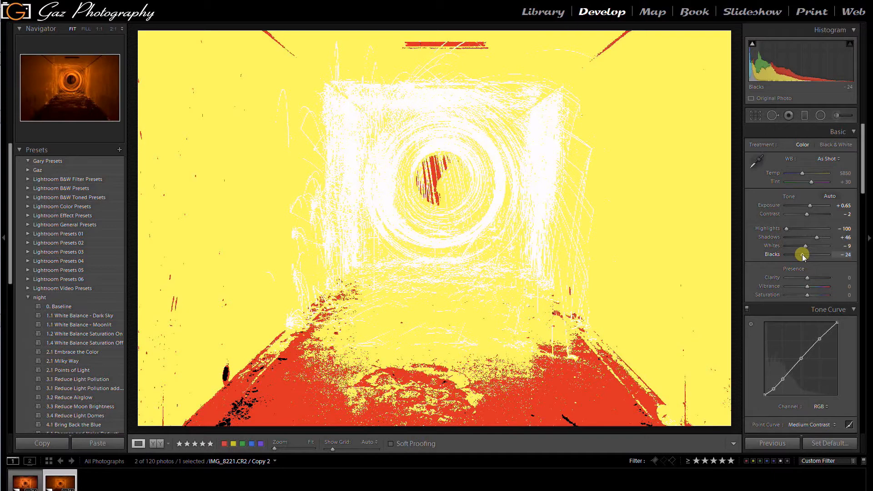
drag(802, 257, 796, 257)
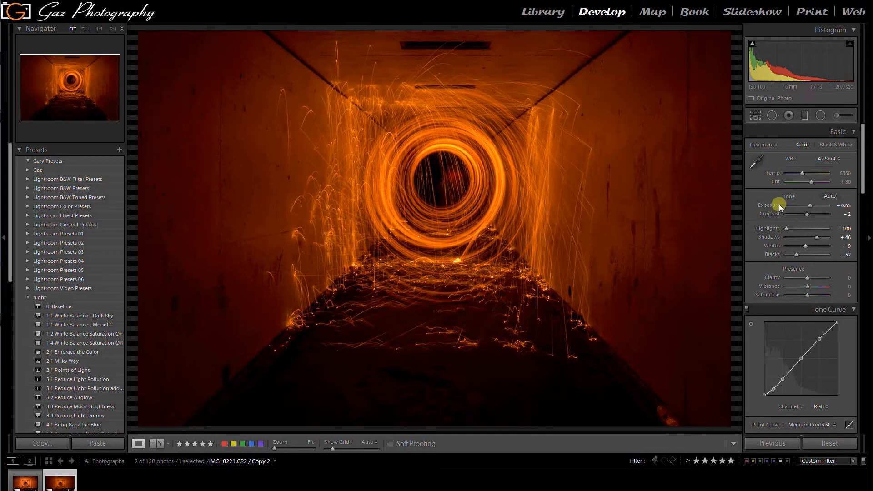
drag(810, 204, 809, 203)
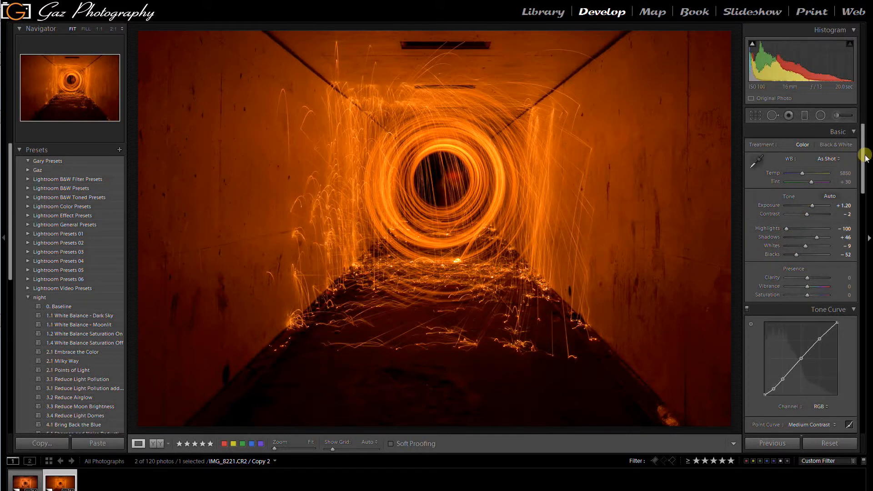
- Reduce HSL Saturation to -13 for Orange and -1 for Yellow with the targeted adjustment tool on the light circle
drag(863, 157, 869, 230)
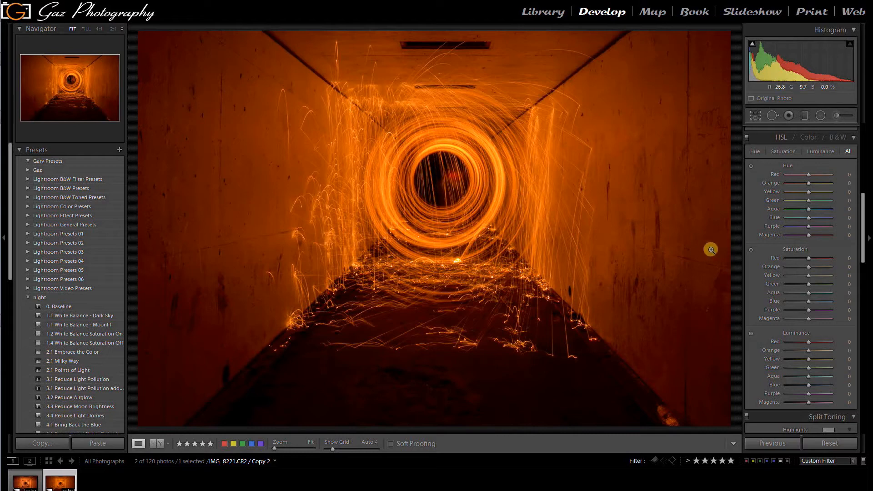
click(751, 249)
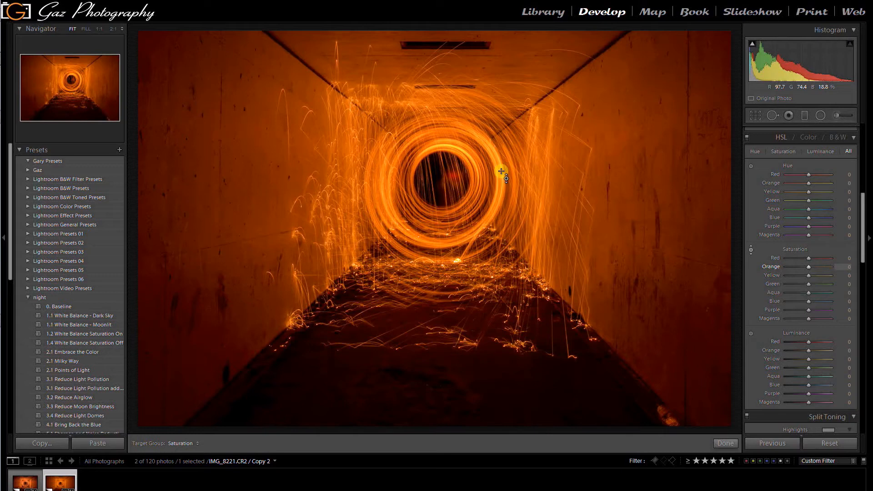
drag(501, 174, 501, 177)
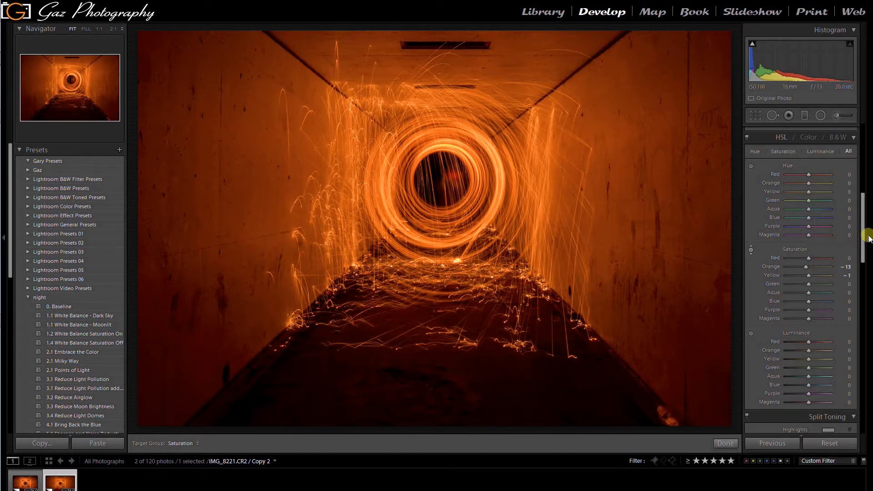
- Sharpen the photo with Amount 72 and Masking 70, using the detail preview and mask preview to judge the edges
drag(863, 231, 855, 326)
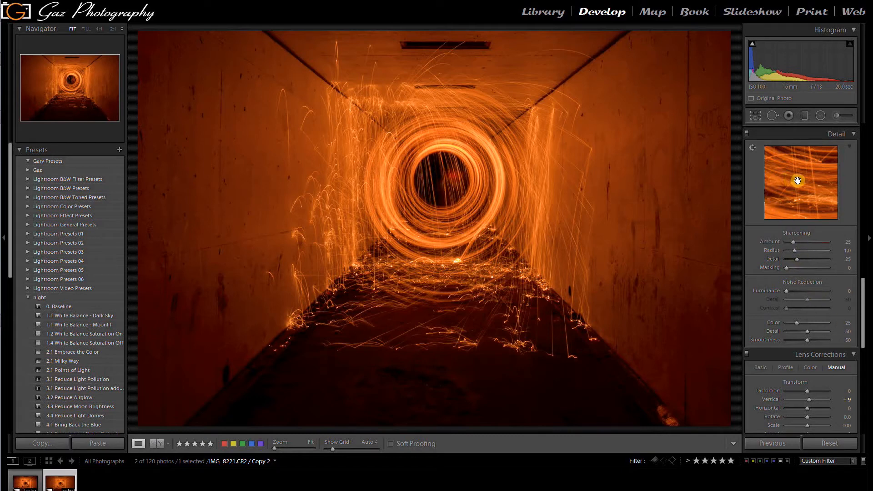
drag(797, 181, 775, 228)
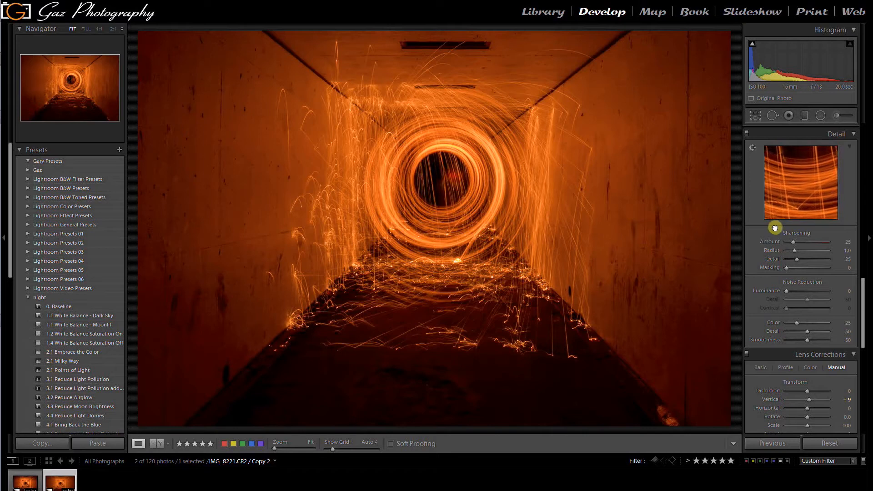
mouse_move(789, 195)
mouse_down()
mouse_move(765, 194)
mouse_move(809, 189)
mouse_move(766, 189)
mouse_move(816, 190)
mouse_move(764, 191)
mouse_move(786, 196)
mouse_move(799, 214)
mouse_up()
drag(792, 245, 800, 245)
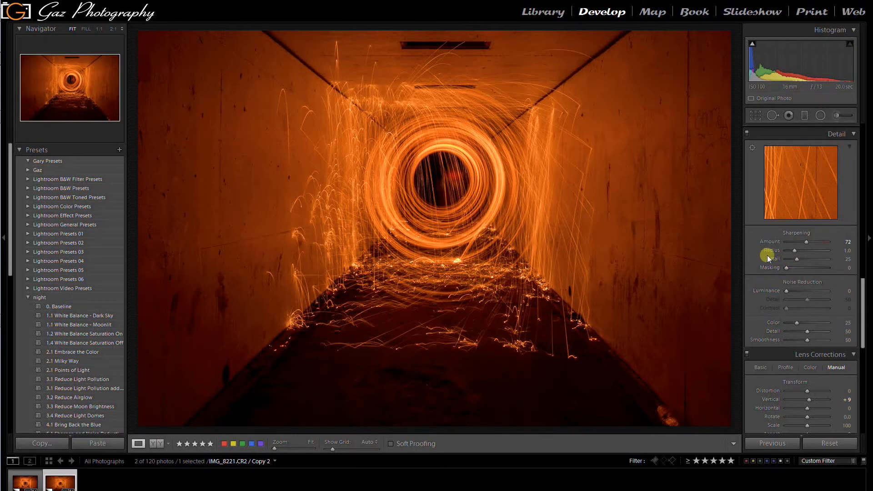
alt+click(787, 268)
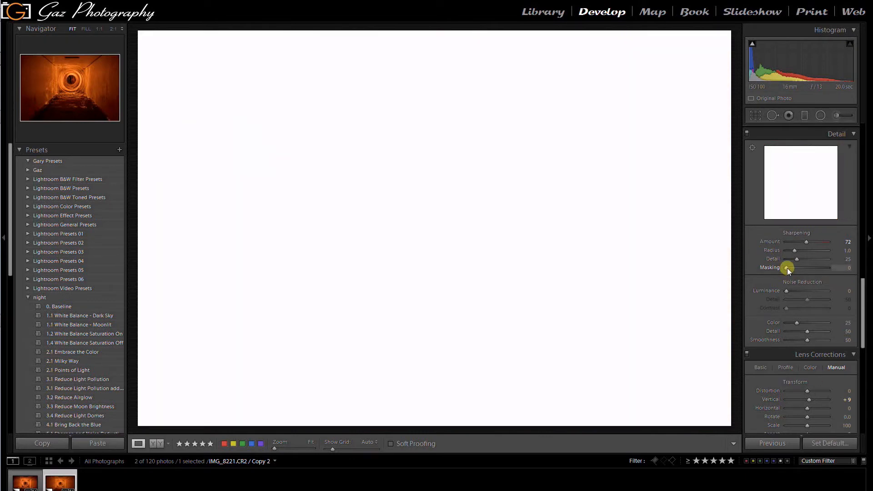
drag(786, 268, 816, 274)
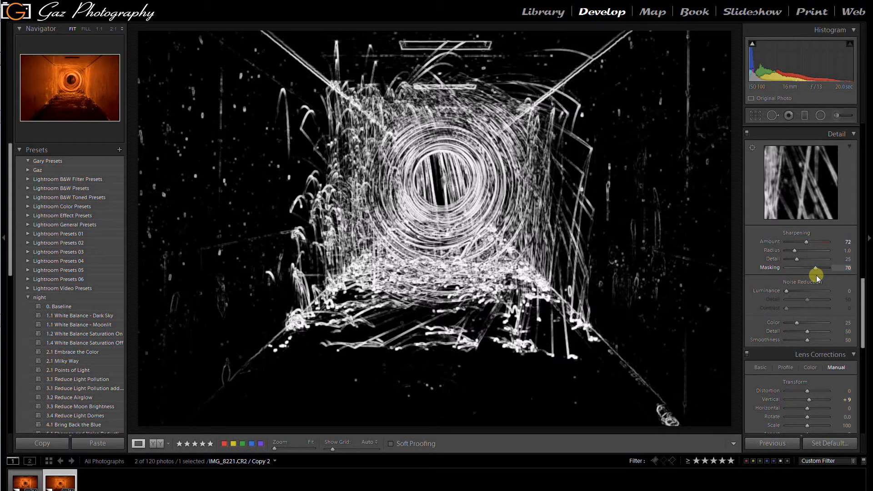
drag(817, 275, 816, 275)
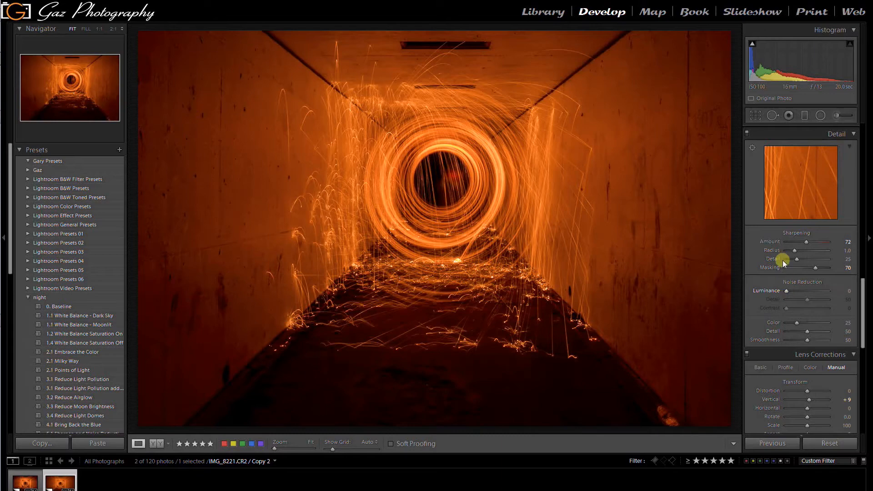
- Set Luminance noise reduction to 23 while viewing the photo at 1:1
click(558, 200)
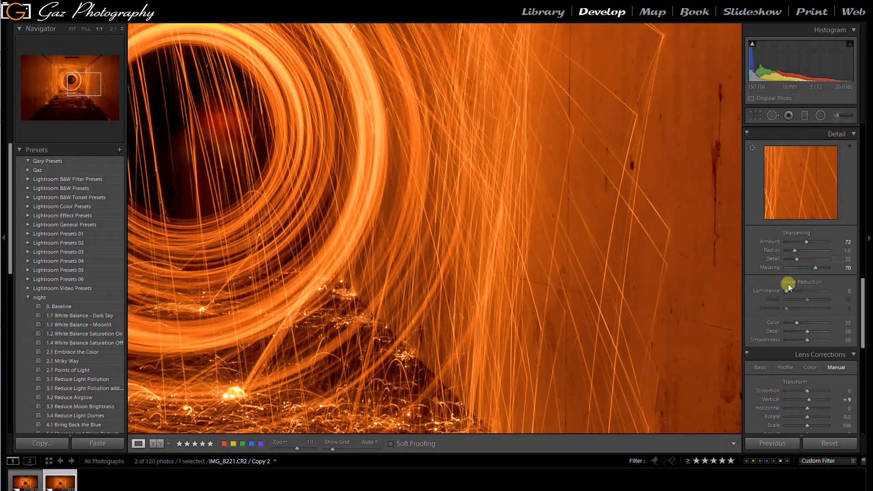
drag(786, 290, 790, 294)
click(623, 276)
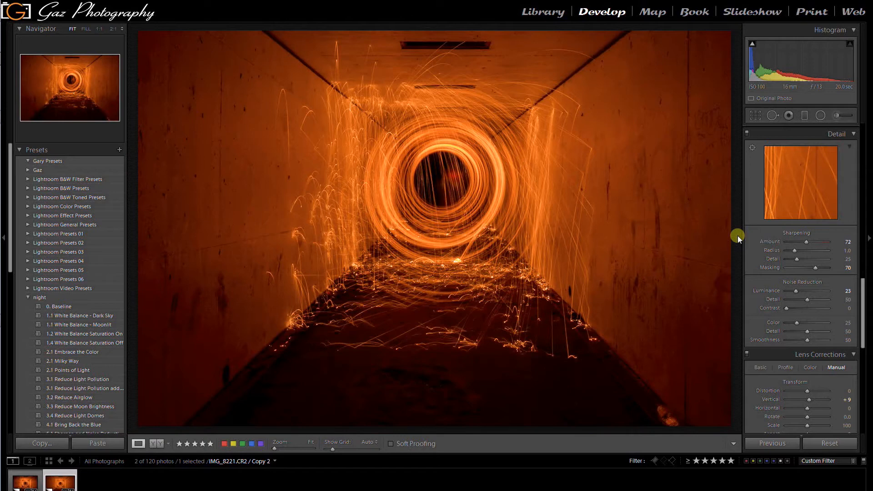
- Raise Clarity to +63 and inspect the wall texture and sparks at 1:1
drag(864, 309, 864, 155)
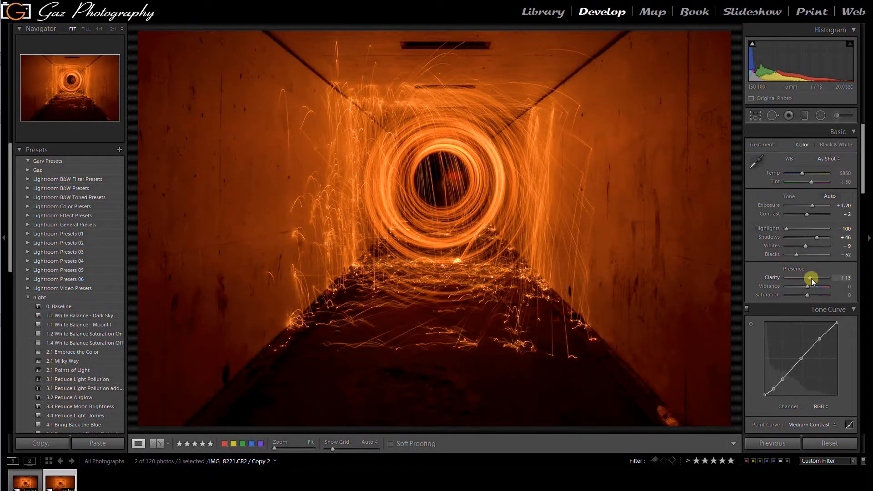
drag(824, 279, 827, 280)
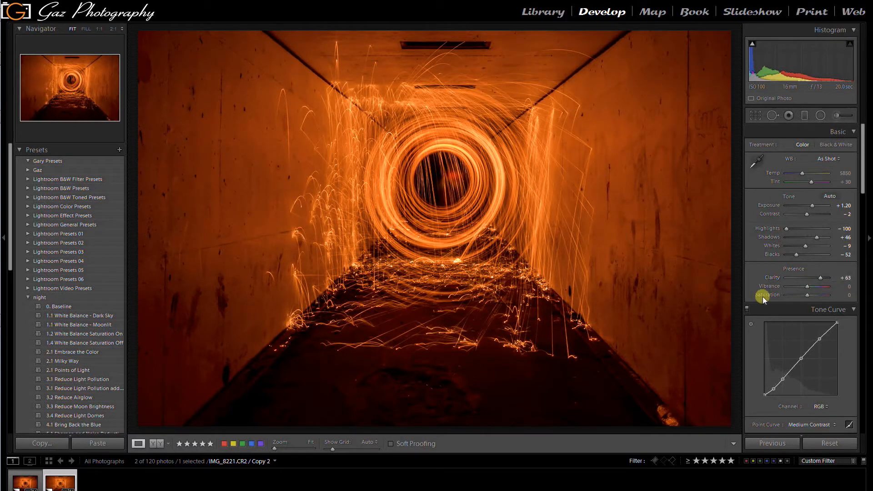
click(621, 198)
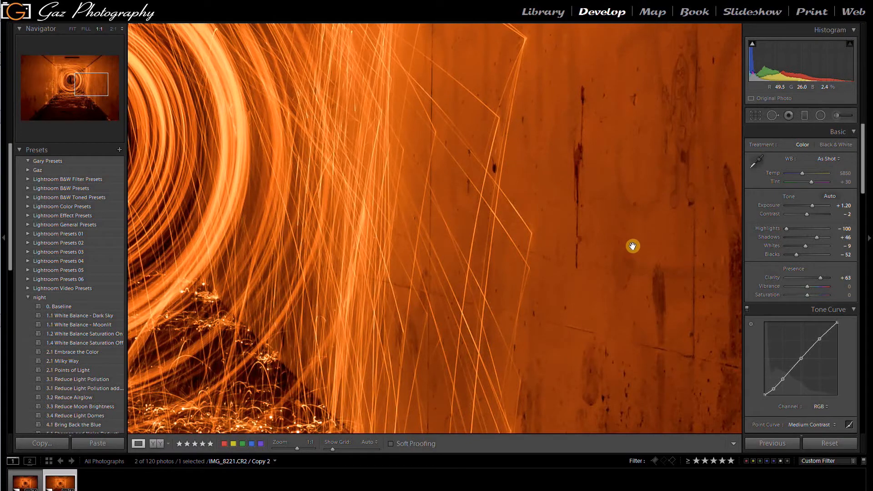
drag(296, 306, 528, 157)
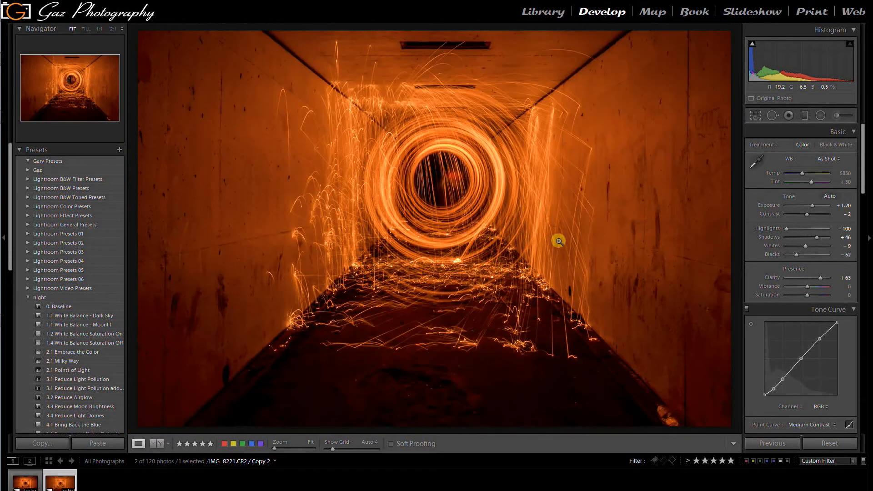
click(478, 217)
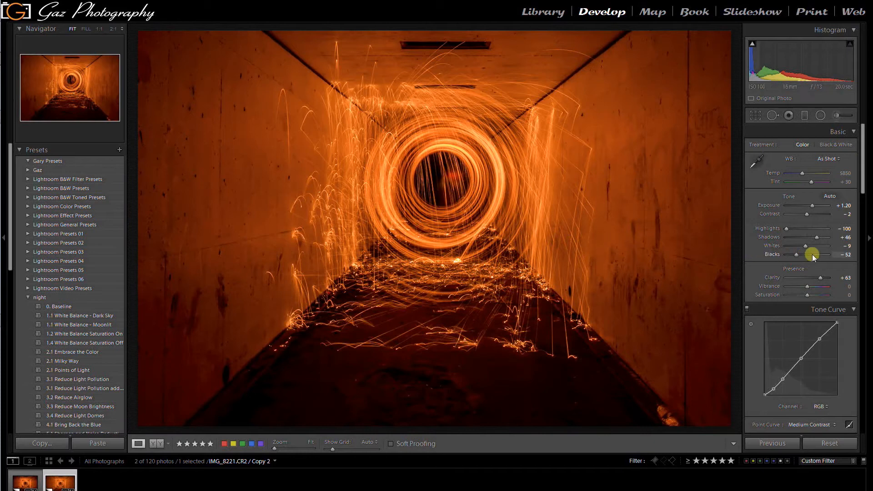
- Add a Highlight Priority post-crop vignette with Amount -15 and Feather 80
drag(863, 185, 863, 387)
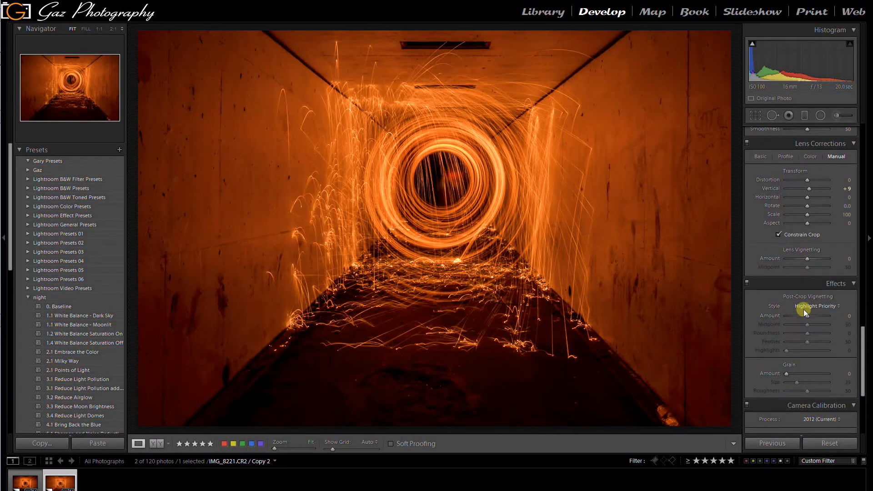
drag(807, 315, 803, 317)
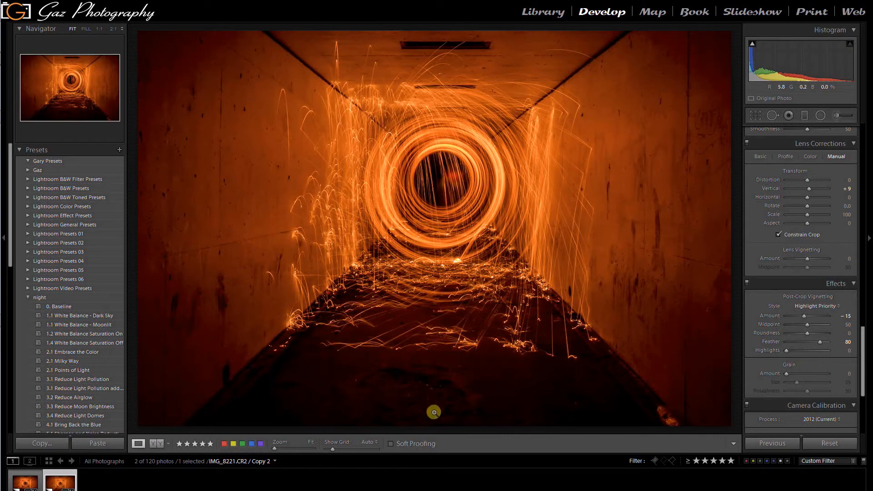
- Darken the tunnel floor in the foreground with an Adjustment Brush at Exposure -1.83 and Flow 49
click(836, 117)
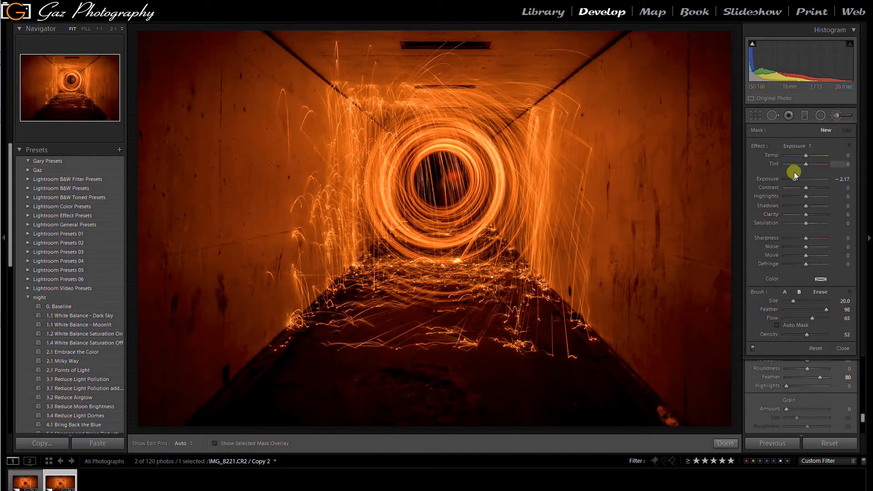
click(793, 144)
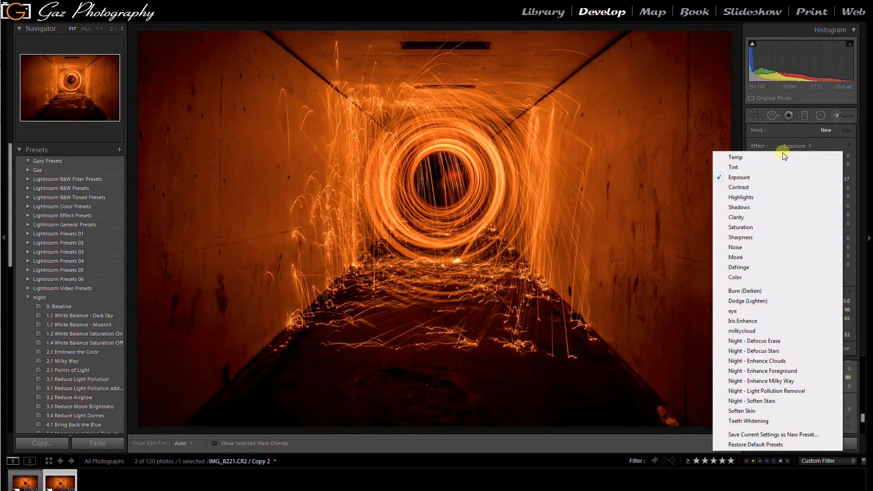
click(741, 178)
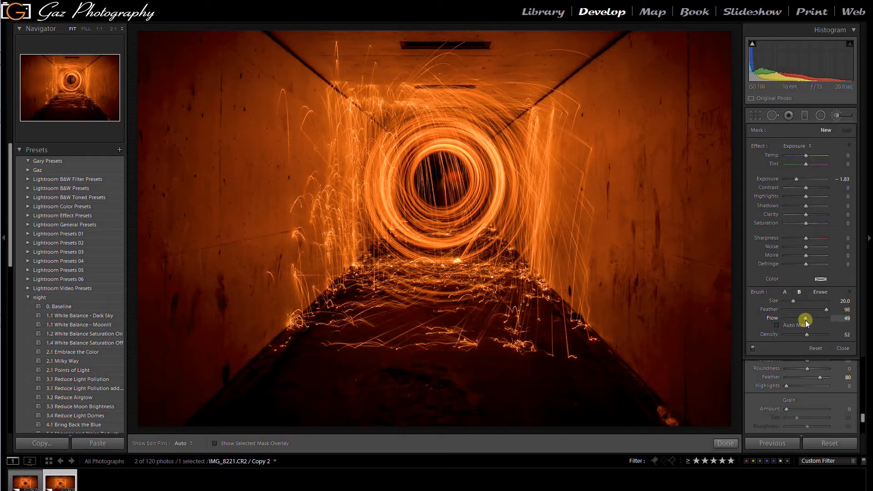
mouse_move(376, 384)
mouse_down()
mouse_move(335, 387)
mouse_move(523, 382)
mouse_move(278, 384)
mouse_move(579, 389)
mouse_move(337, 384)
mouse_move(454, 376)
mouse_move(300, 385)
mouse_move(528, 383)
mouse_move(320, 388)
mouse_move(365, 400)
mouse_move(569, 387)
mouse_up()
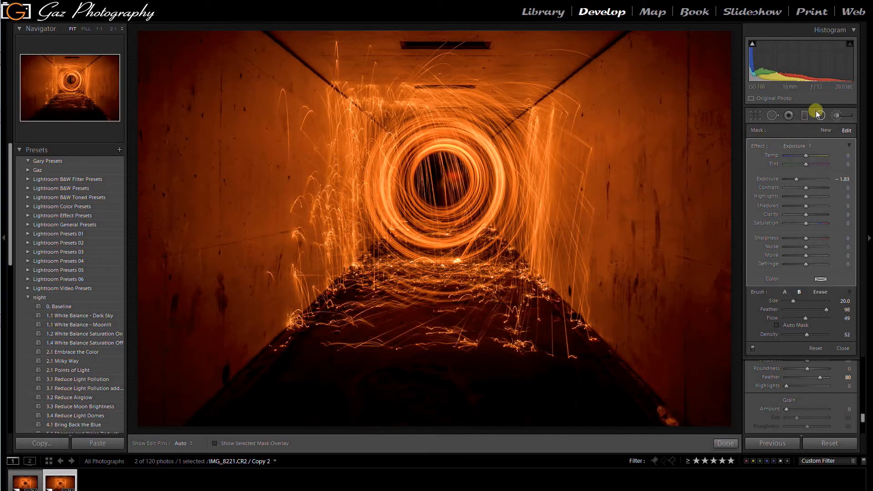
- Heal the bright spot in the photo's lower-right corner with the Spot Removal brush at Size 75 and Opacity 100
click(774, 120)
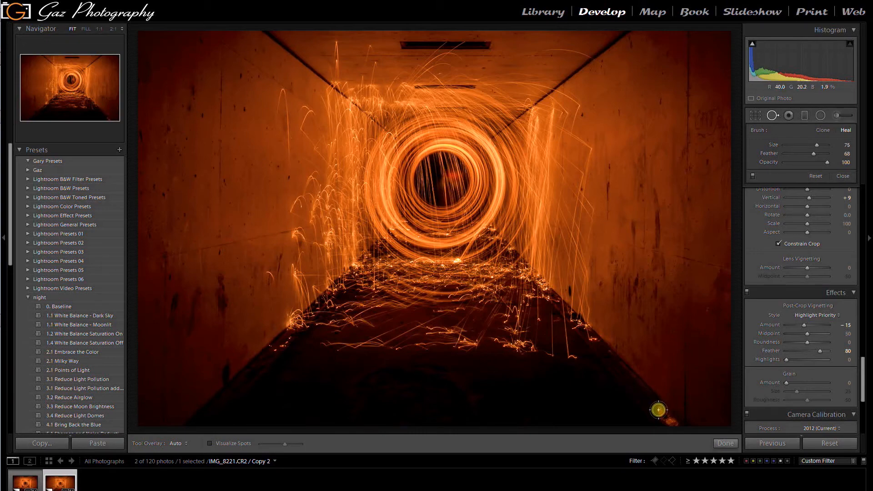
scroll(657, 408, down, 1)
drag(657, 406, 678, 427)
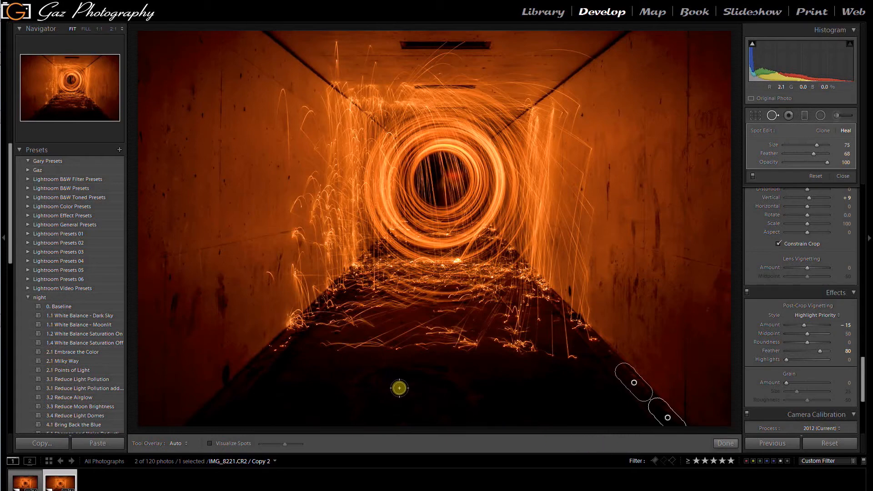
- Heal the small bright specks on the dark foreground floor below the sparks with the Spot Removal brush at about Size 22
key(z)
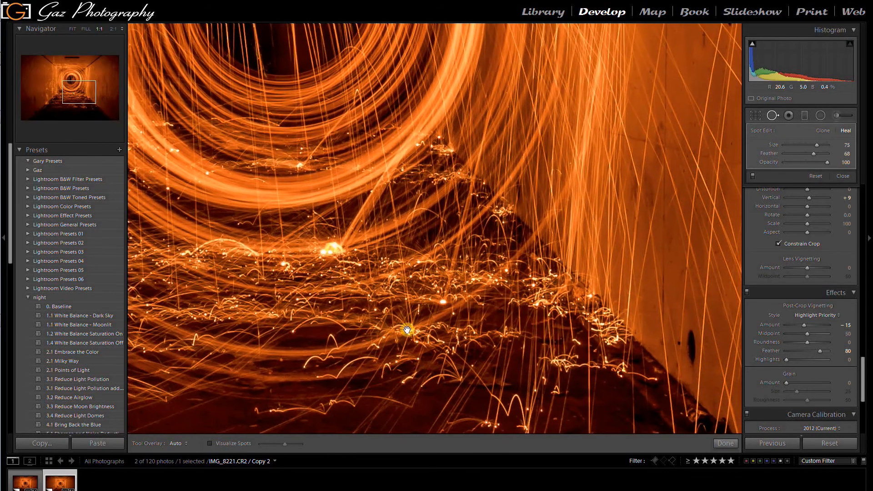
drag(420, 272, 686, 2)
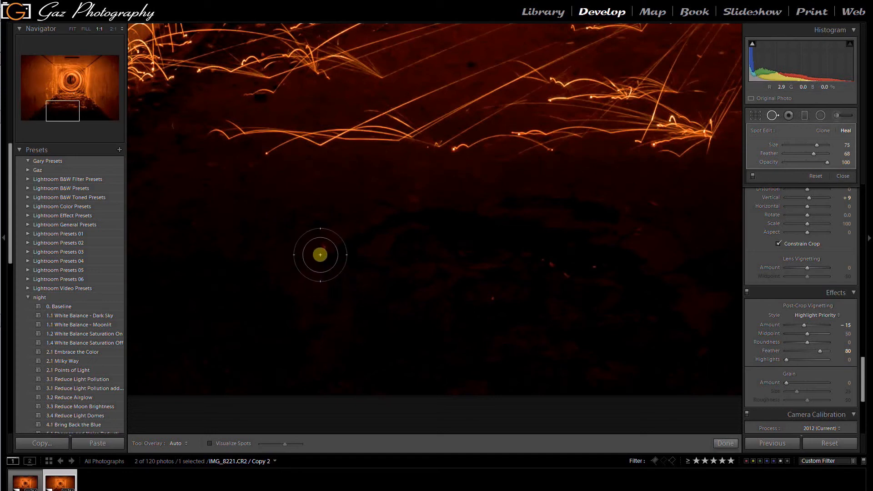
scroll(320, 250, down, 10)
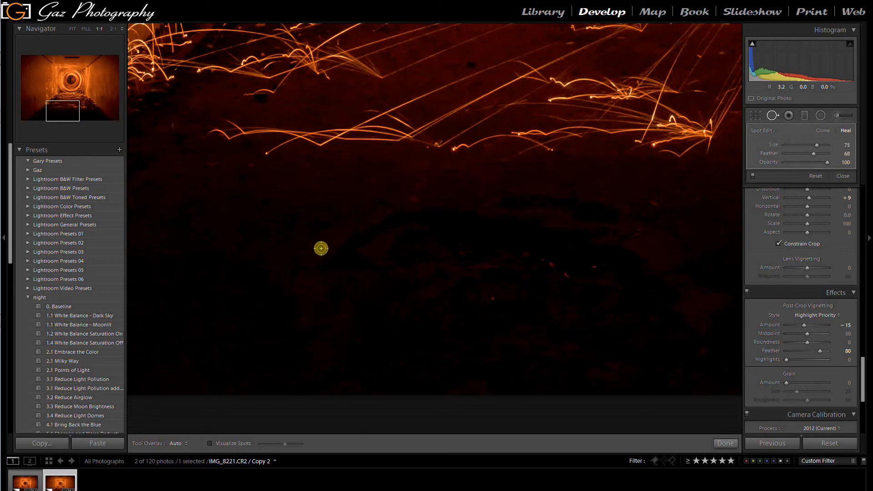
click(325, 248)
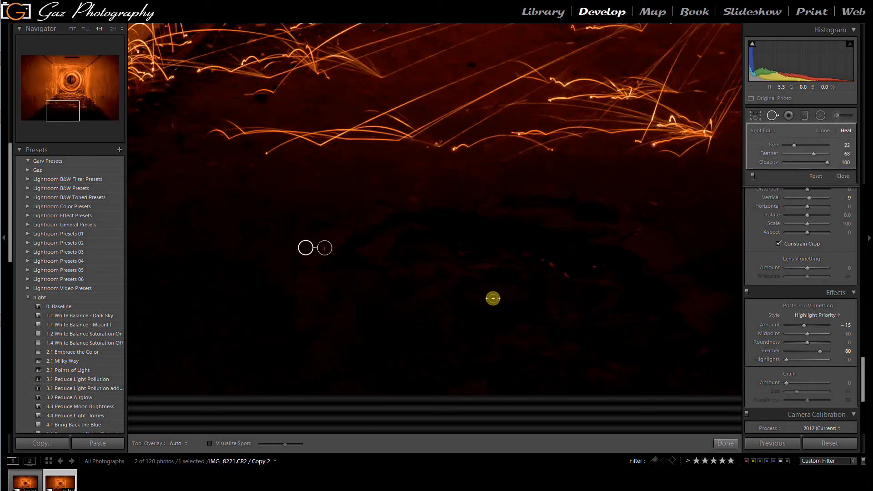
click(492, 298)
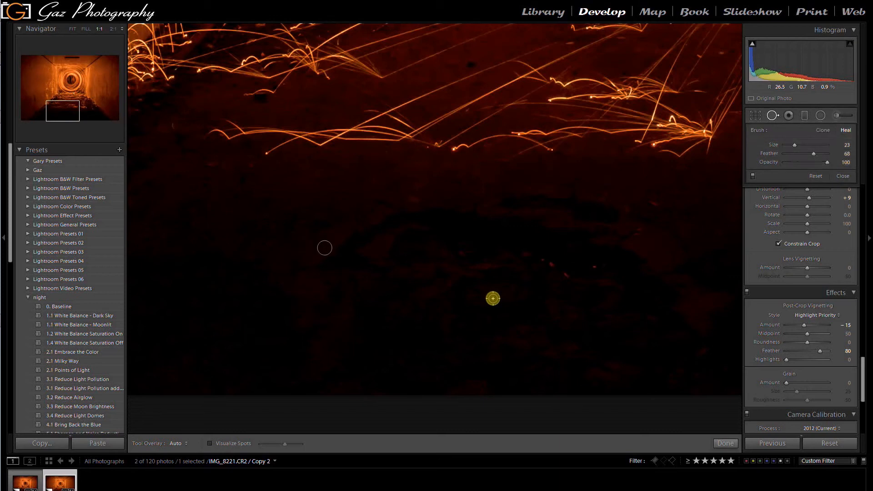
click(544, 259)
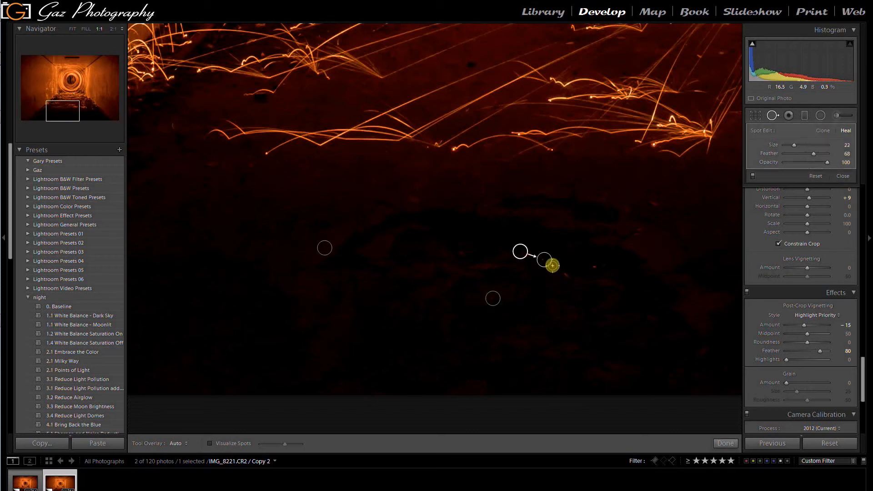
drag(553, 265, 571, 278)
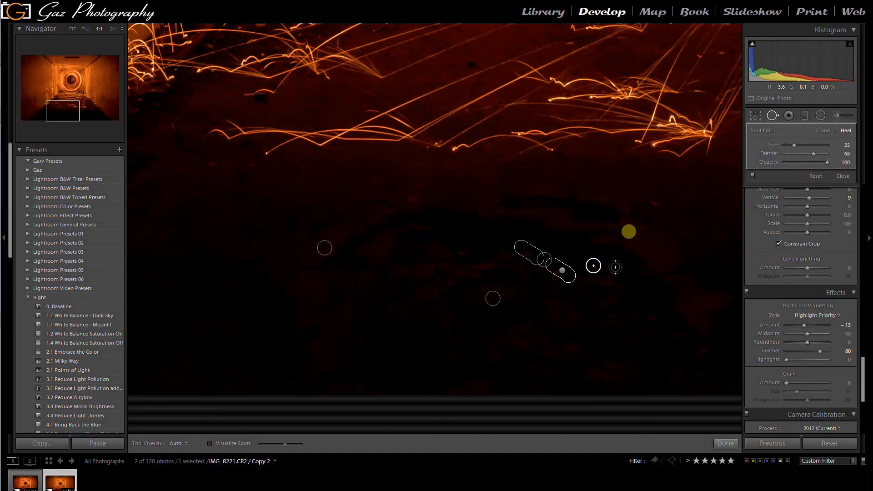
click(637, 232)
click(655, 208)
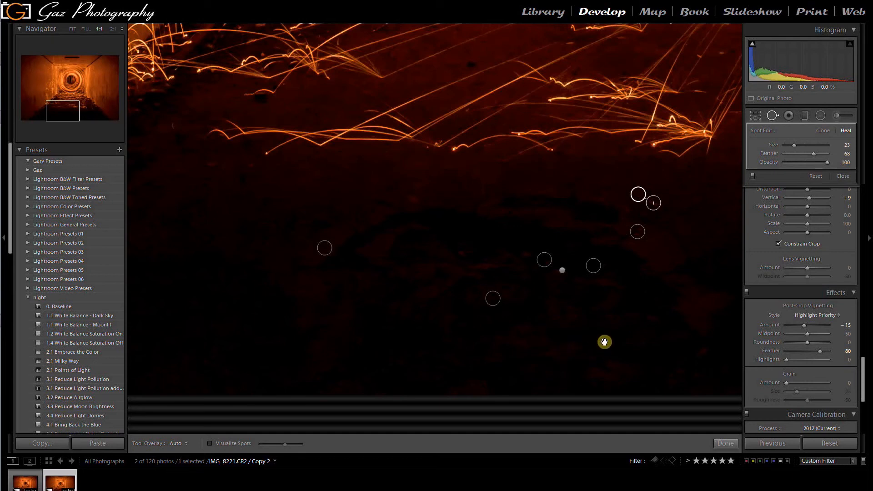
- Heal the remaining specks on the right part of the dark floor, finish Spot Removal and return to the full-photo view
drag(578, 341, 158, 330)
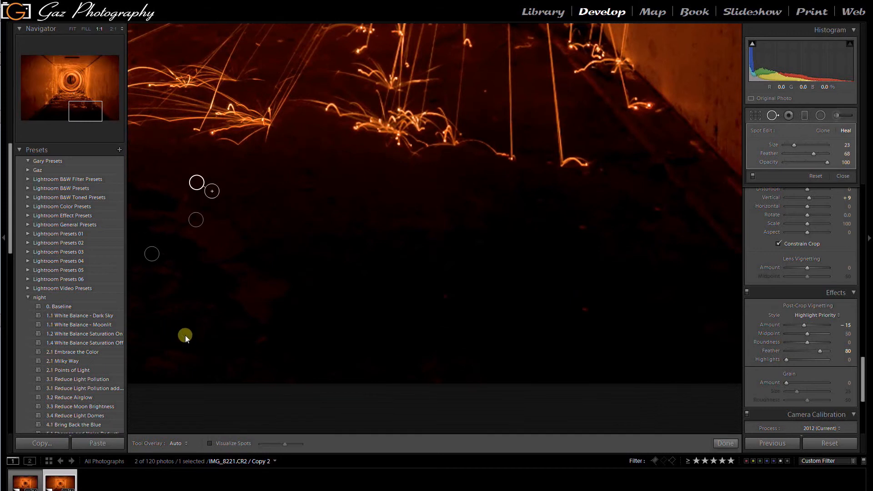
drag(512, 337, 350, 333)
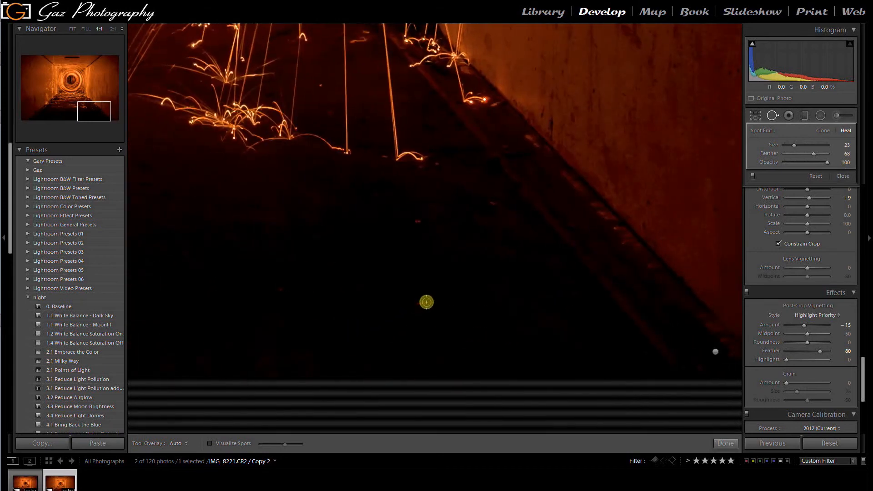
scroll(420, 302, down, 1)
drag(419, 293, 417, 220)
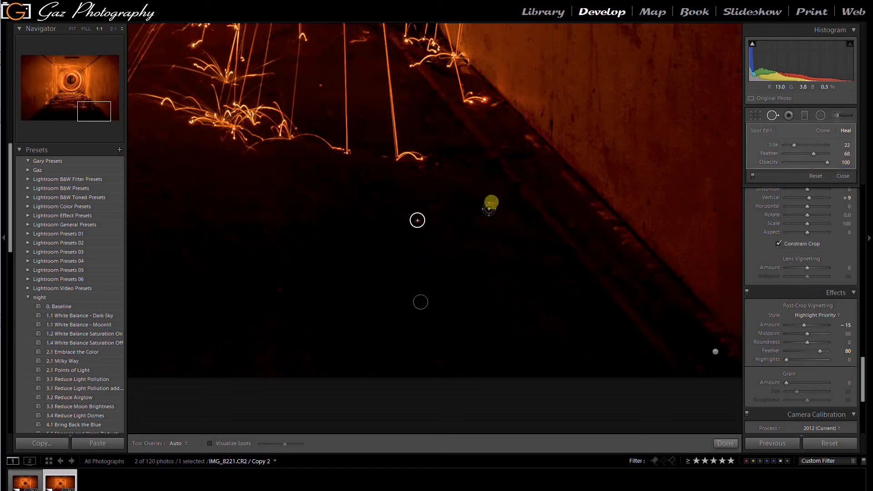
click(491, 206)
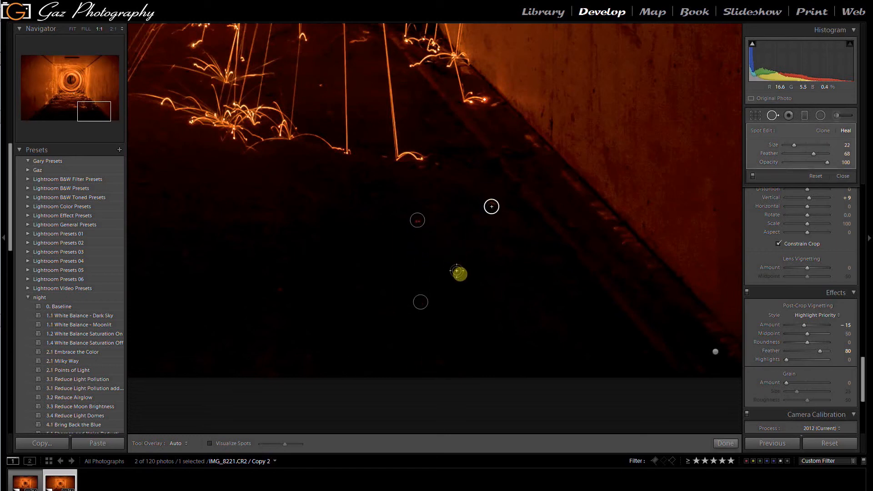
click(723, 443)
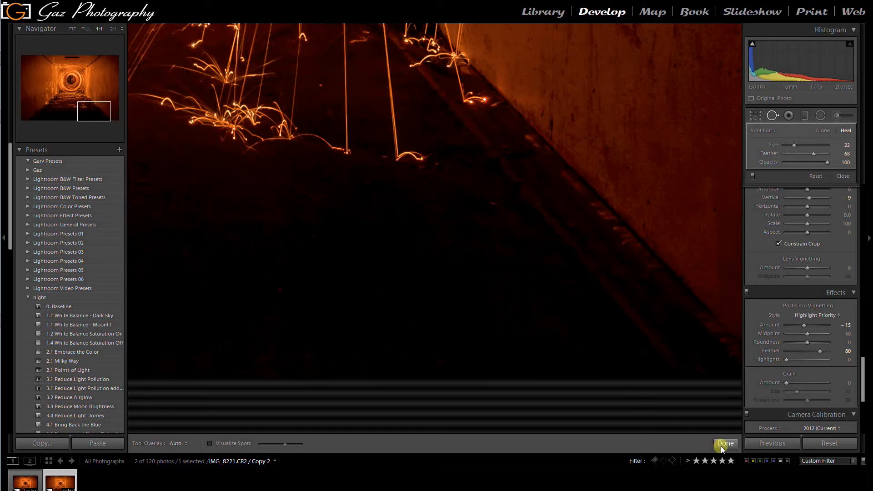
click(718, 441)
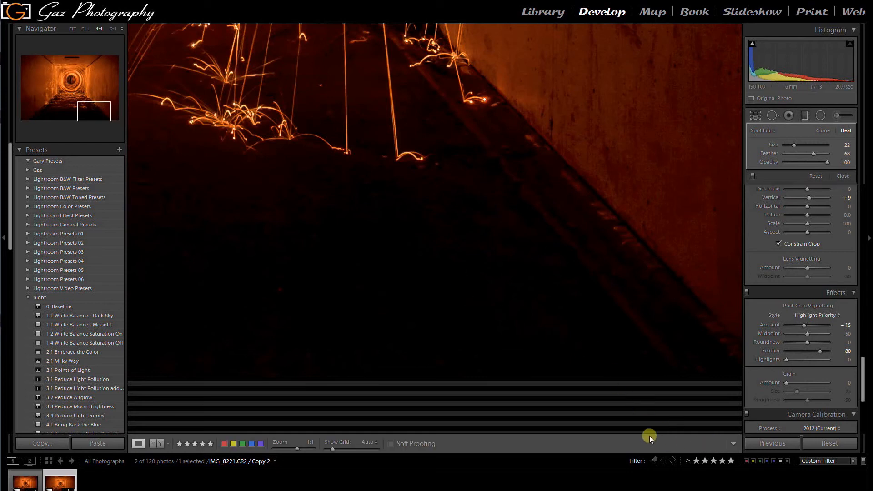
click(612, 397)
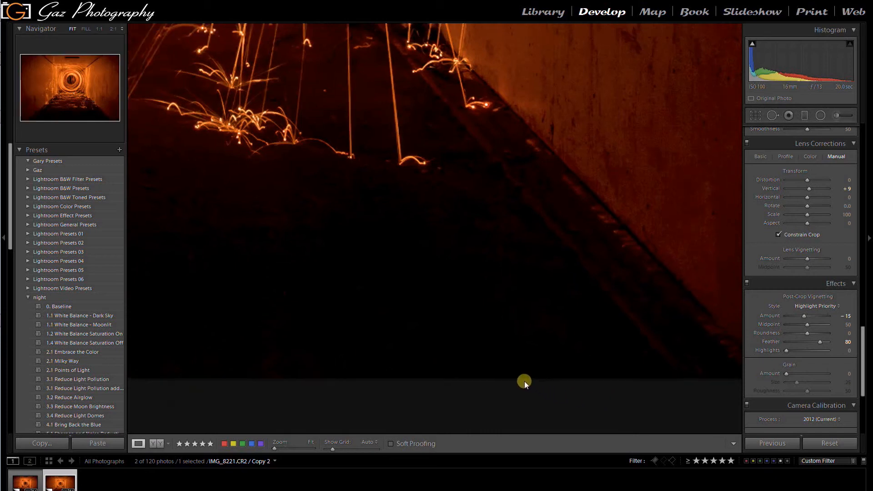
click(524, 380)
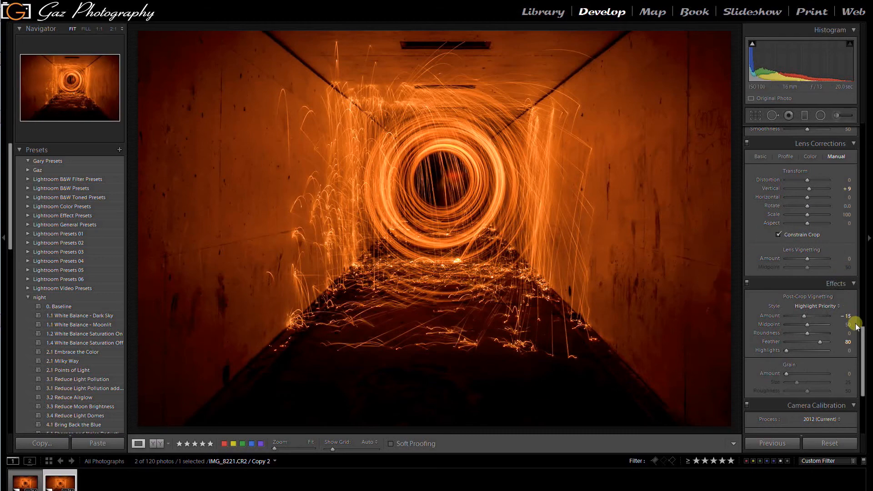
- Set the photo's basic Exposure to +1.41 and Contrast to 0
drag(862, 339, 862, 137)
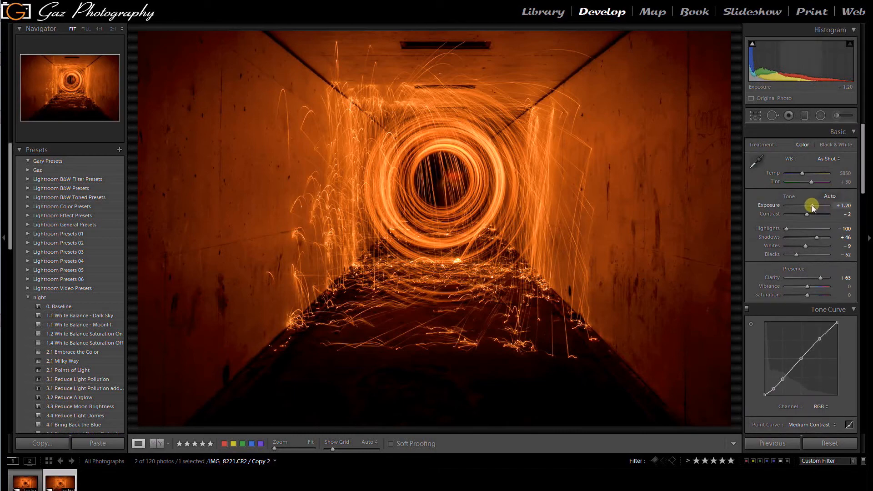
drag(811, 205, 812, 206)
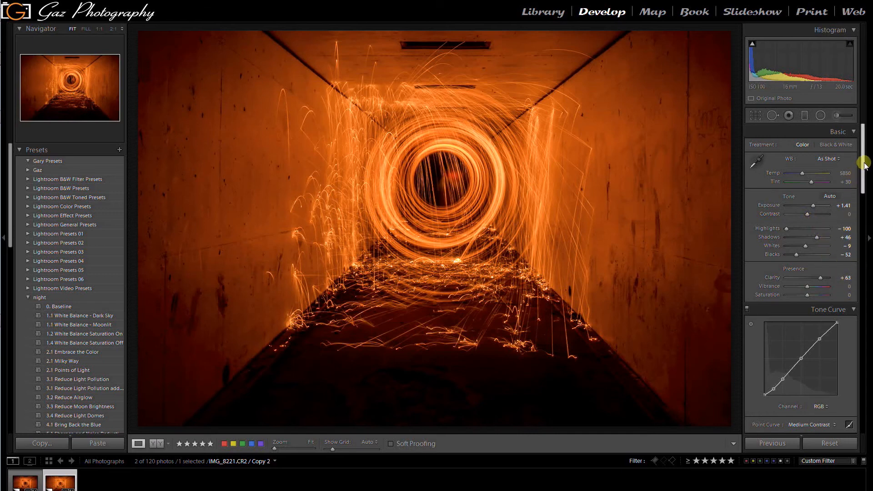
scroll(864, 165, down, 1)
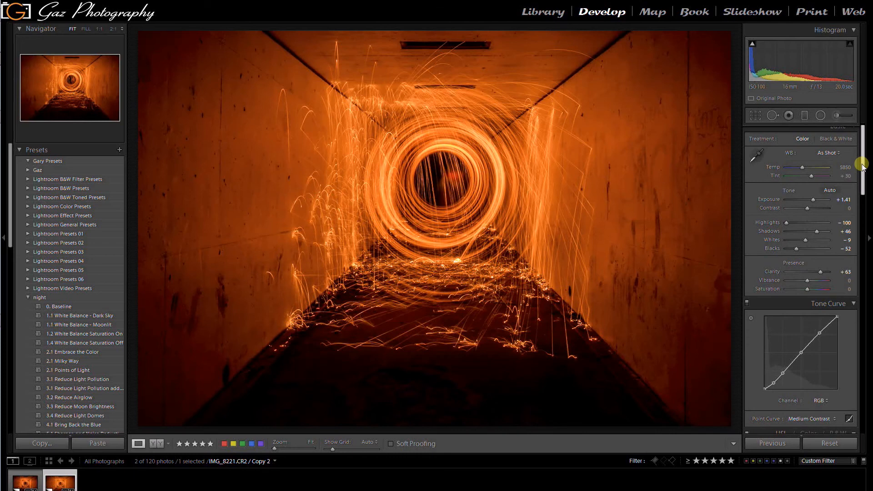
mouse_move(863, 164)
mouse_down()
mouse_move(865, 248)
mouse_move(865, 169)
mouse_up()
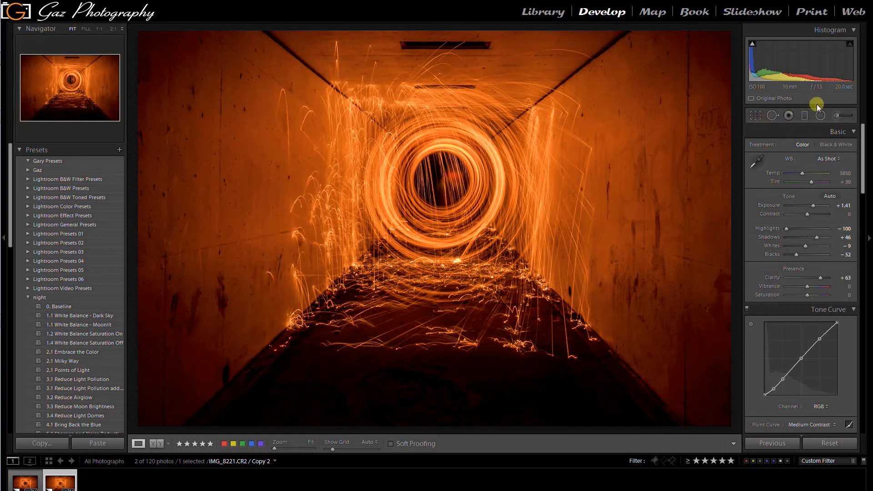
- Darken the right tunnel wall with a new Adjustment Brush using the Burn (Darken) preset, Exposure -0.30 and Size 20
click(835, 115)
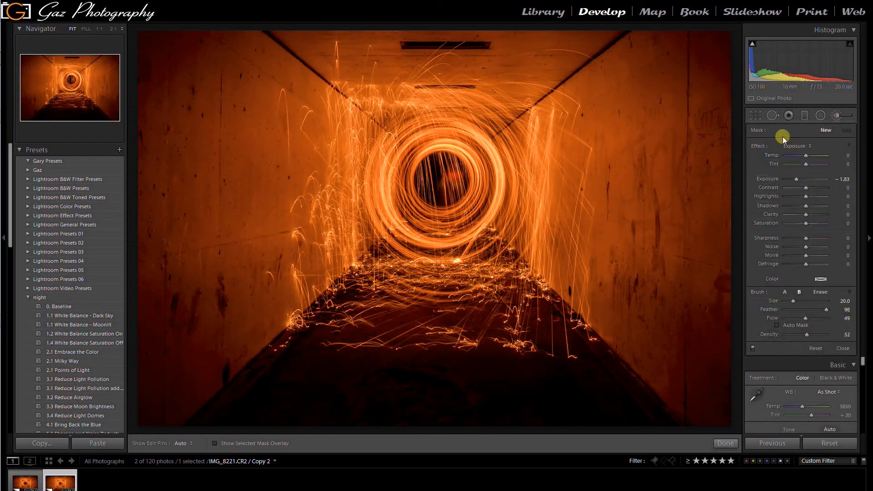
click(788, 145)
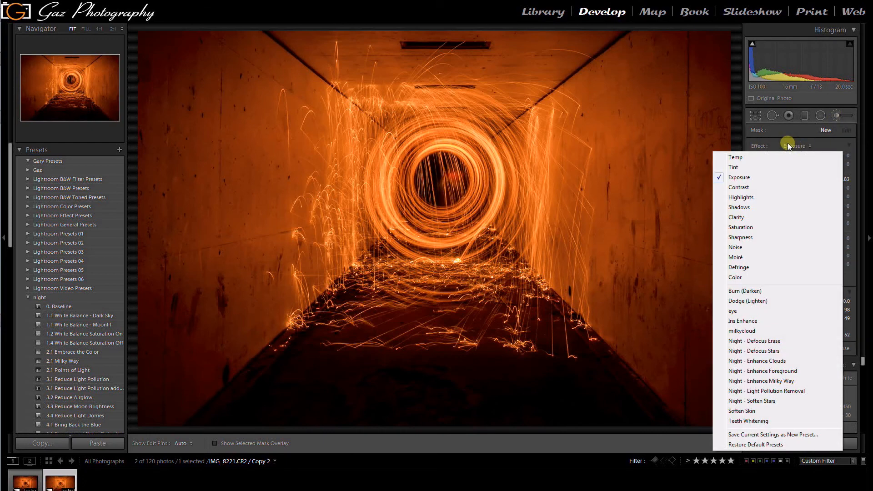
click(737, 290)
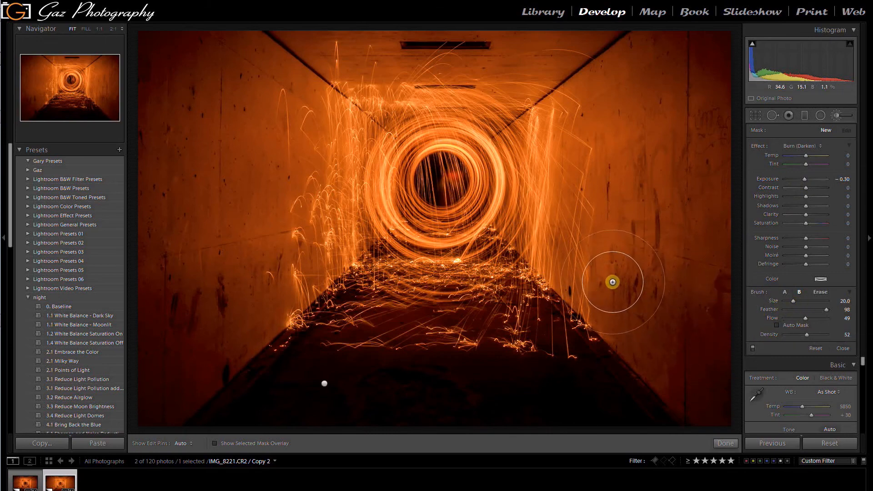
mouse_move(601, 276)
mouse_down()
mouse_move(711, 337)
mouse_move(641, 303)
mouse_move(709, 374)
mouse_move(685, 344)
mouse_move(624, 321)
mouse_move(662, 325)
mouse_move(589, 271)
mouse_move(617, 299)
mouse_move(608, 295)
mouse_move(674, 339)
mouse_move(575, 264)
mouse_up()
mouse_move(600, 128)
mouse_down()
mouse_move(594, 102)
mouse_move(568, 118)
mouse_move(633, 84)
mouse_move(558, 122)
mouse_move(644, 71)
mouse_move(558, 123)
mouse_move(615, 99)
mouse_move(557, 126)
mouse_move(610, 88)
mouse_move(568, 117)
mouse_move(677, 63)
mouse_up()
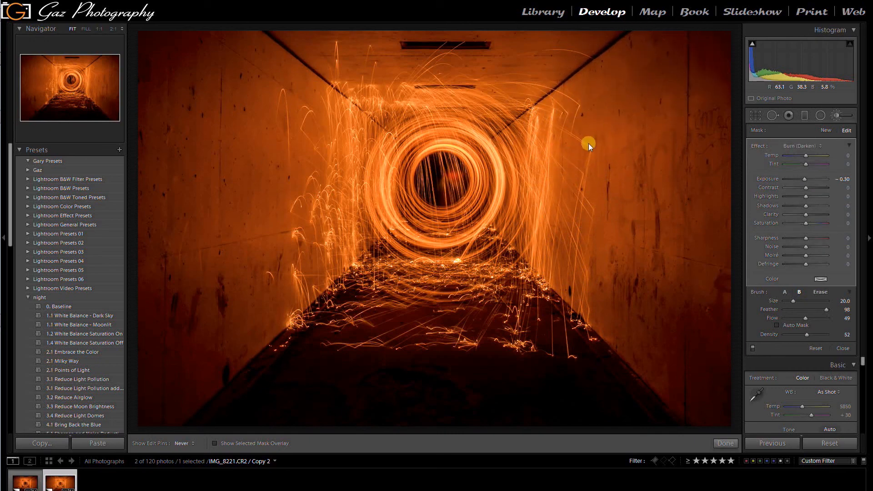
- Show the selected mask overlay and extend the Burn (Darken) brushing over the left tunnel wall
click(213, 442)
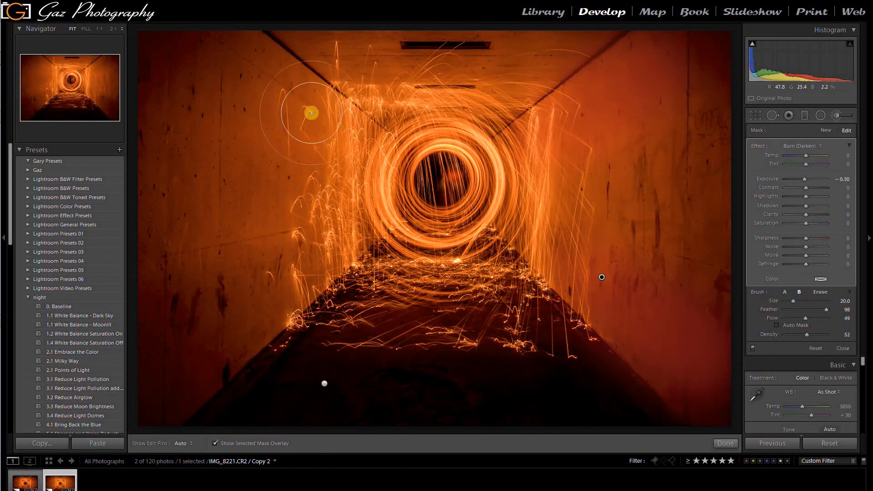
key(h)
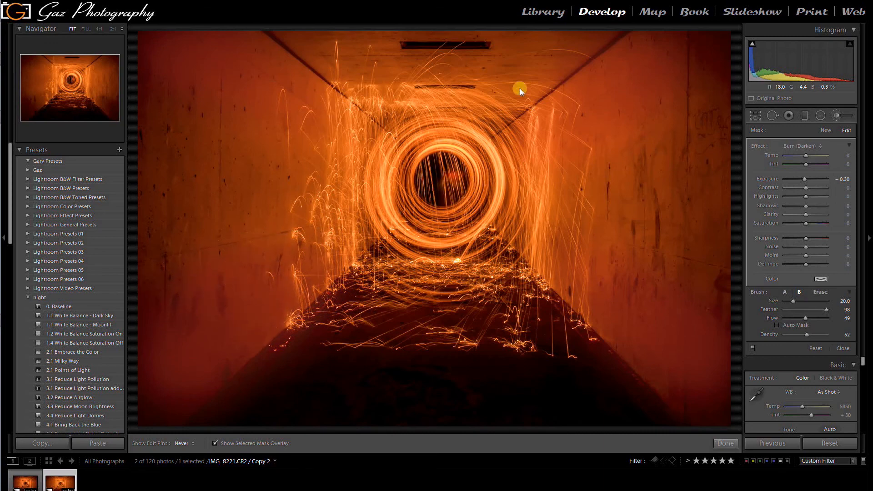
key(h)
key(h)
key(h)
- Reduce the brush Size to 14, extend the darkening onto the tunnel ceiling and hide the mask overlay
key([)
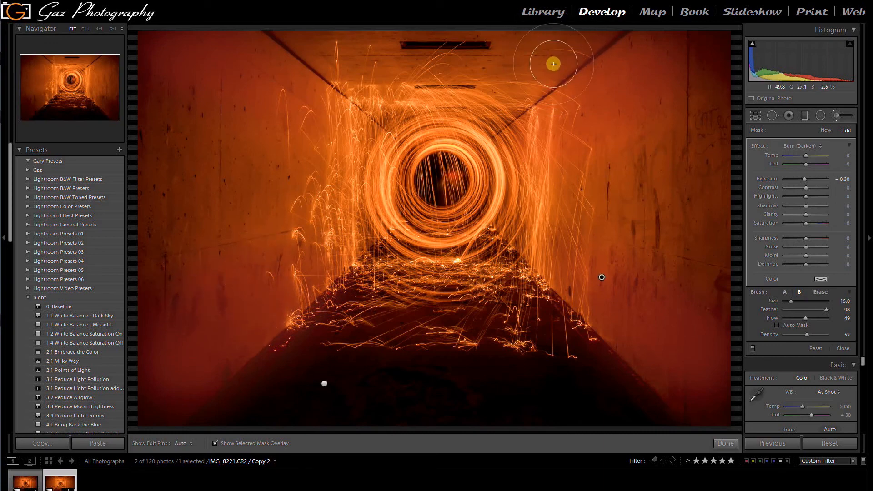
key([)
key(h)
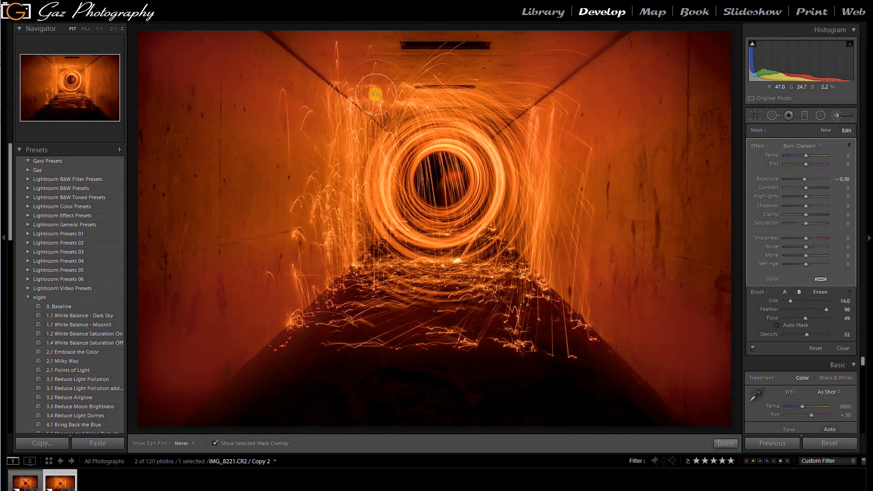
key(h)
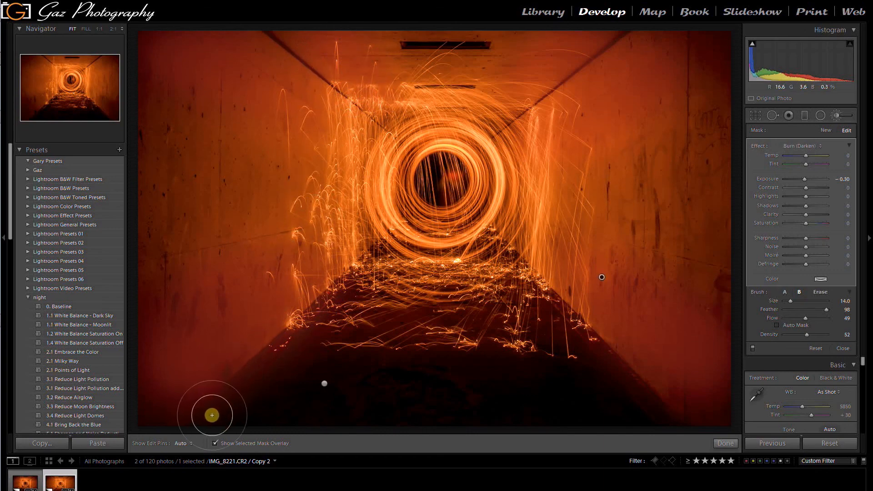
click(215, 443)
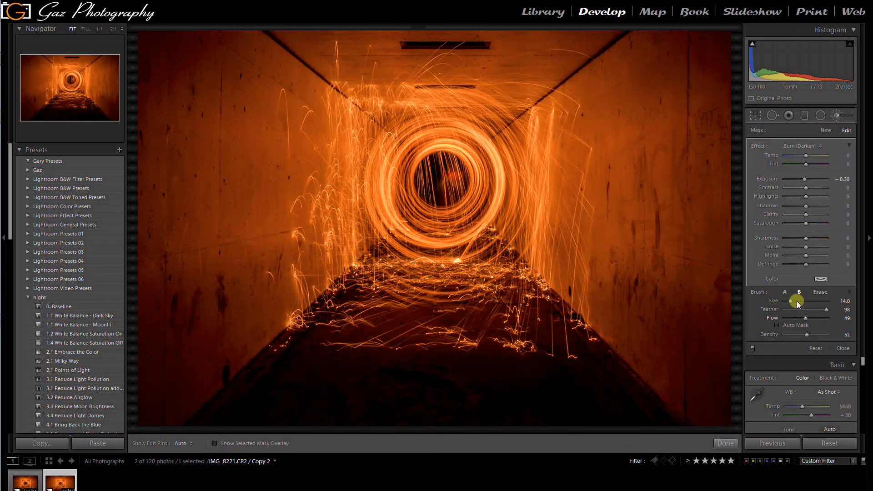
- Compare the photo with and without the Adjustment Brush edits, leaving the edits enabled
click(752, 346)
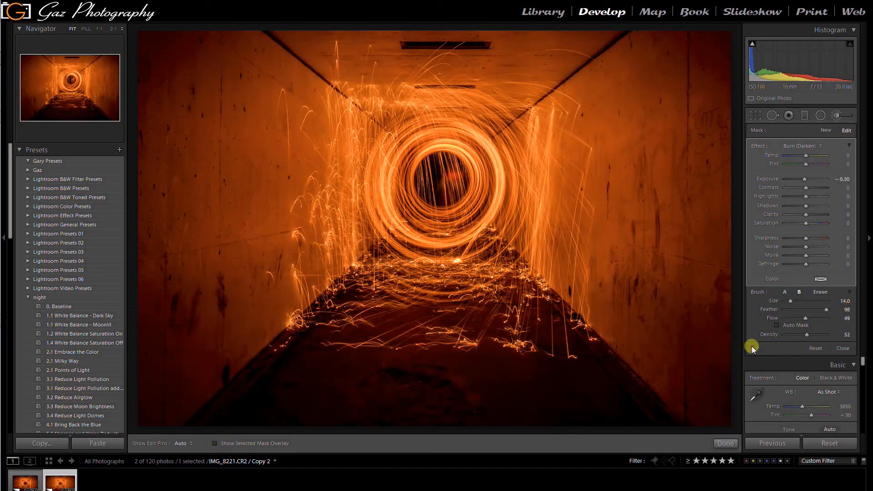
click(752, 348)
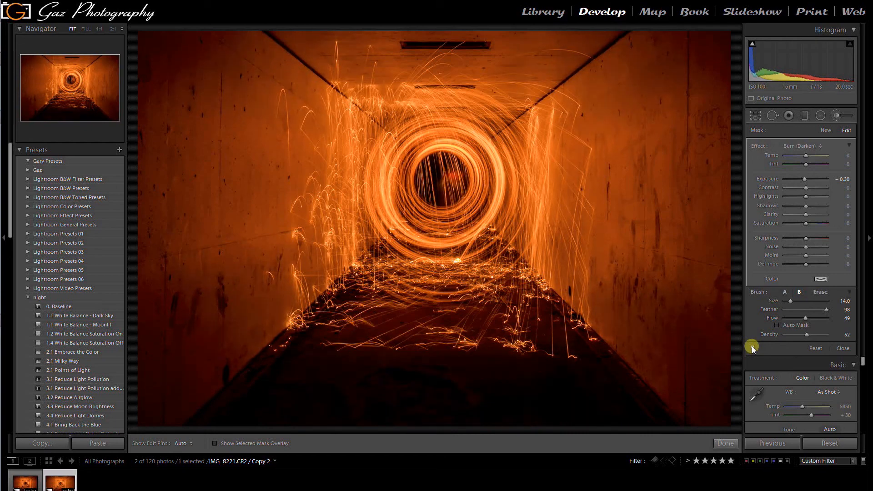
click(752, 347)
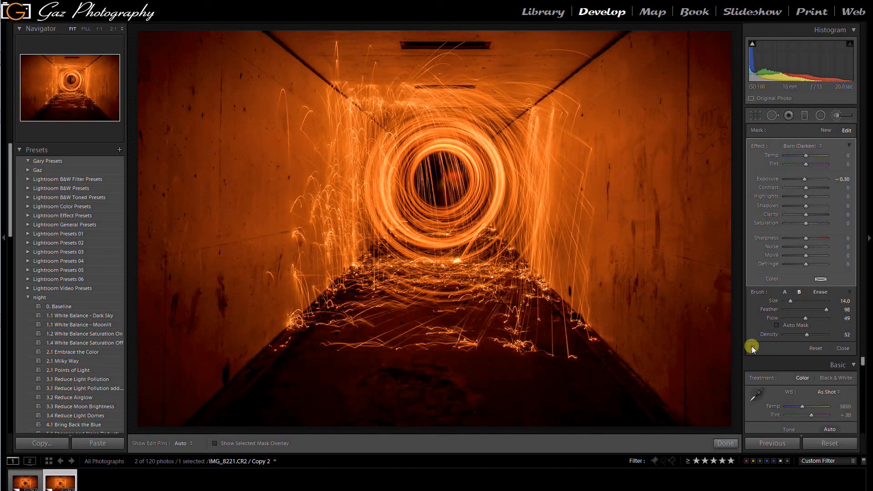
click(752, 347)
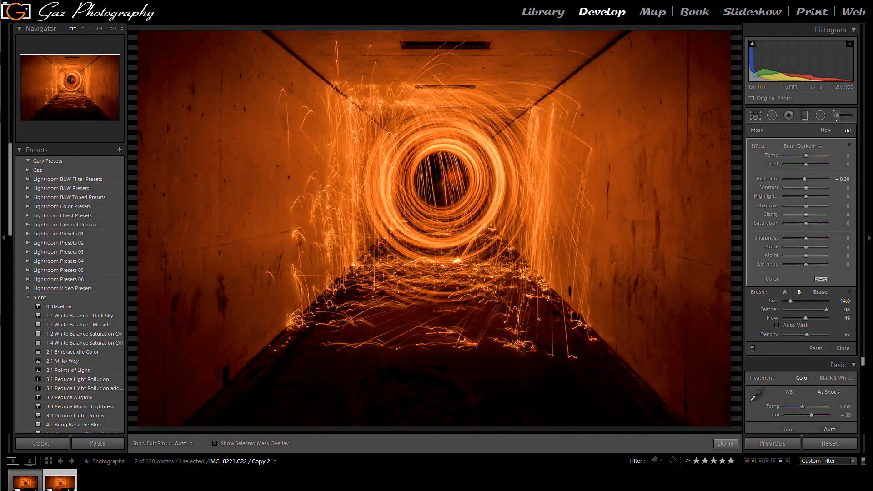
right_click(493, 355)
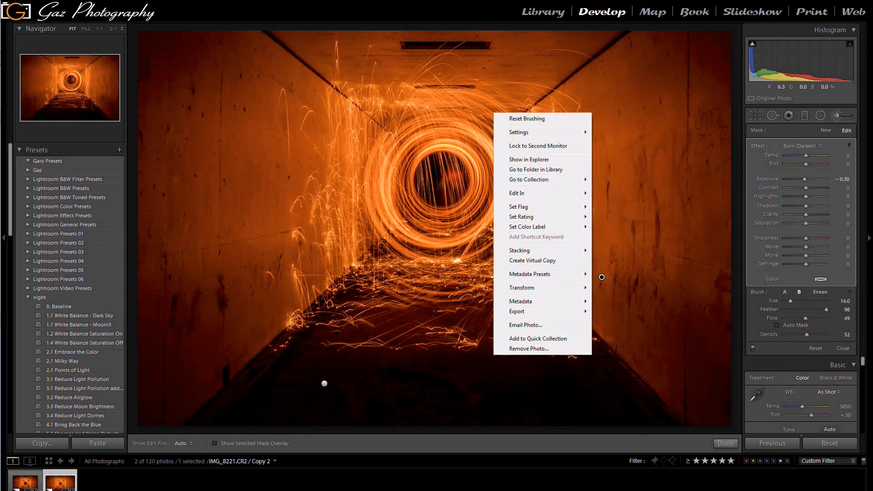
click(731, 489)
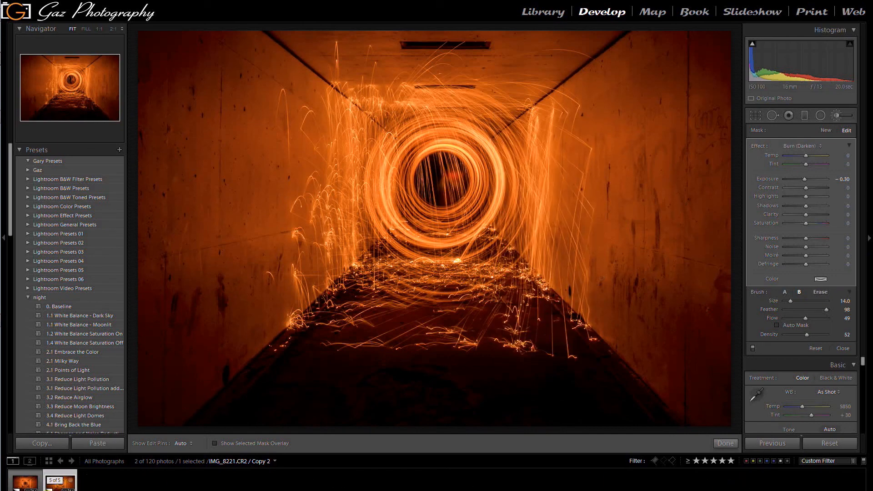
click(25, 481)
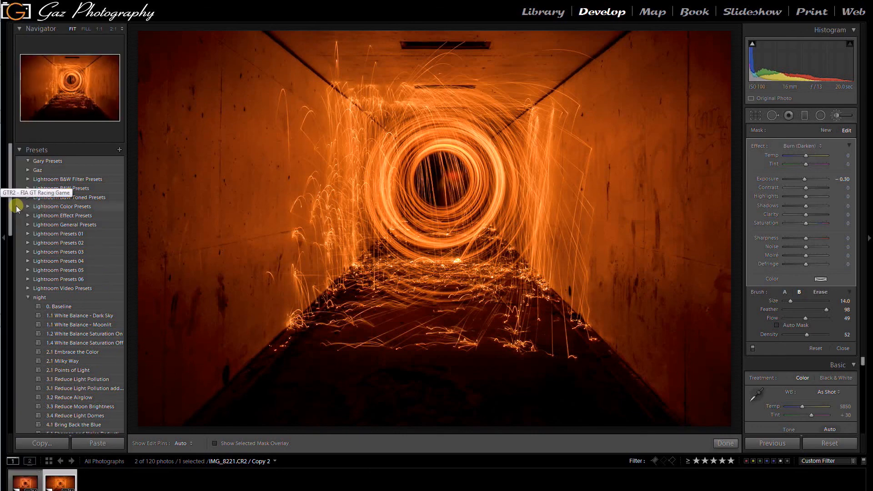
- Compare the edit with the unedited photo by selecting the earliest Reset Settings history state, then return to the latest Enable Brush Adjustments state
drag(10, 203, 5, 400)
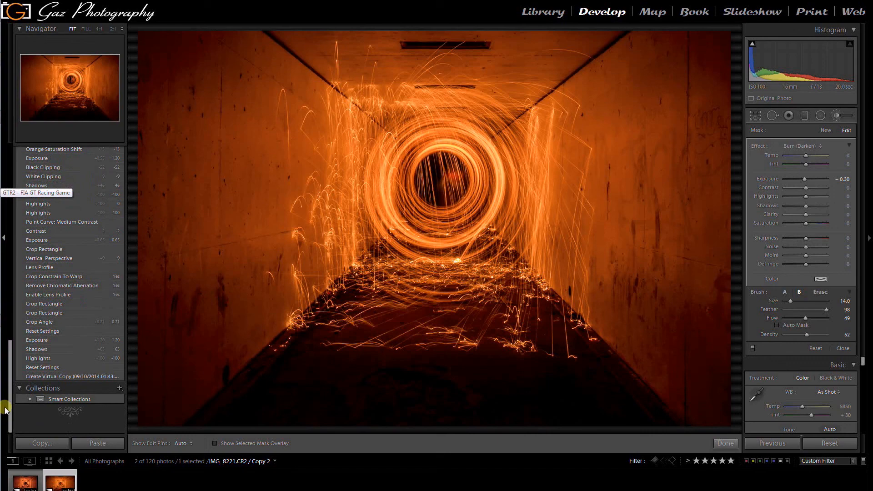
click(45, 369)
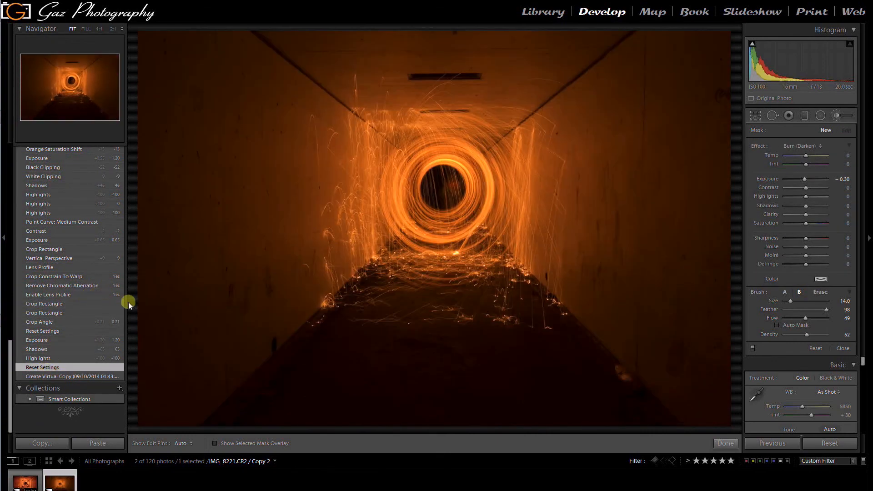
scroll(112, 298, up, 5)
scroll(112, 301, up, 8)
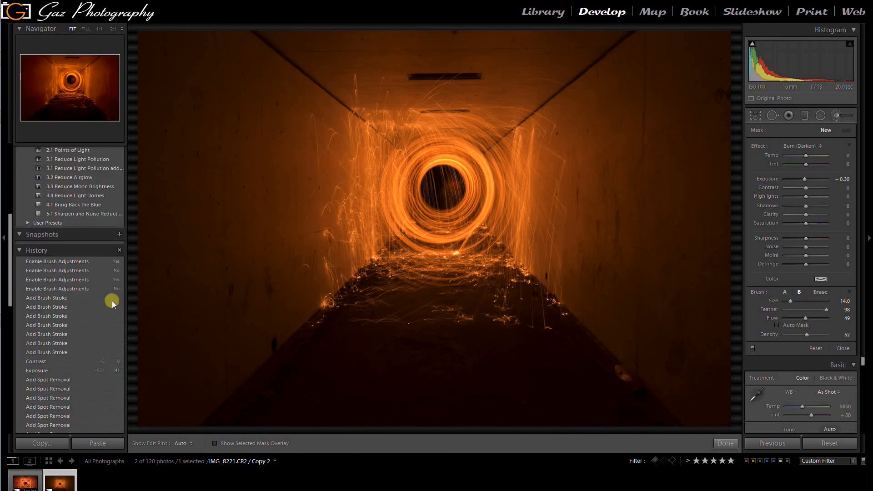
scroll(114, 312, down, 3)
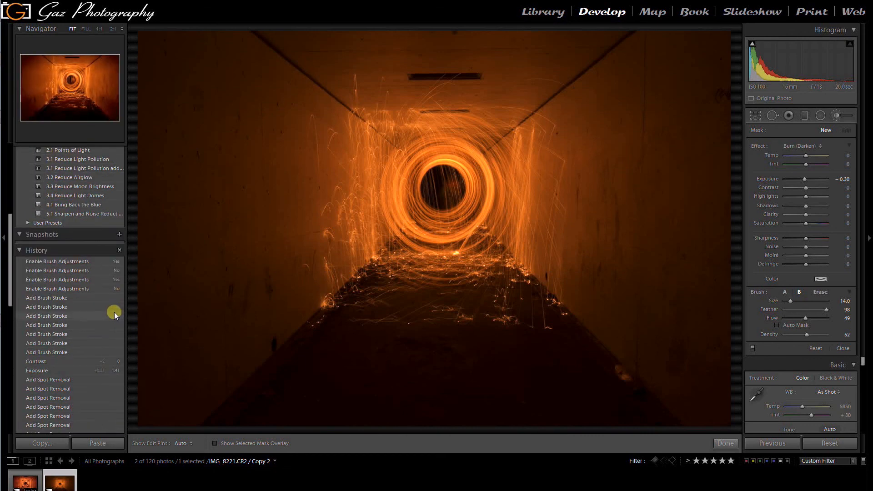
click(104, 263)
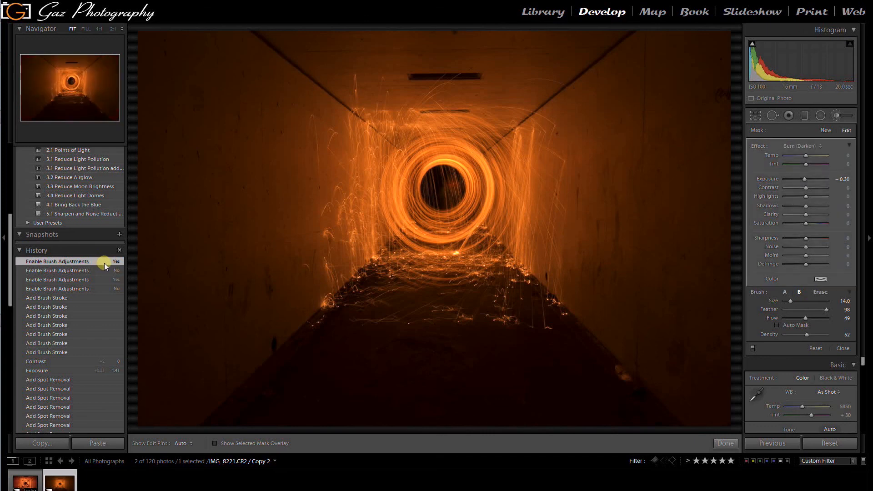